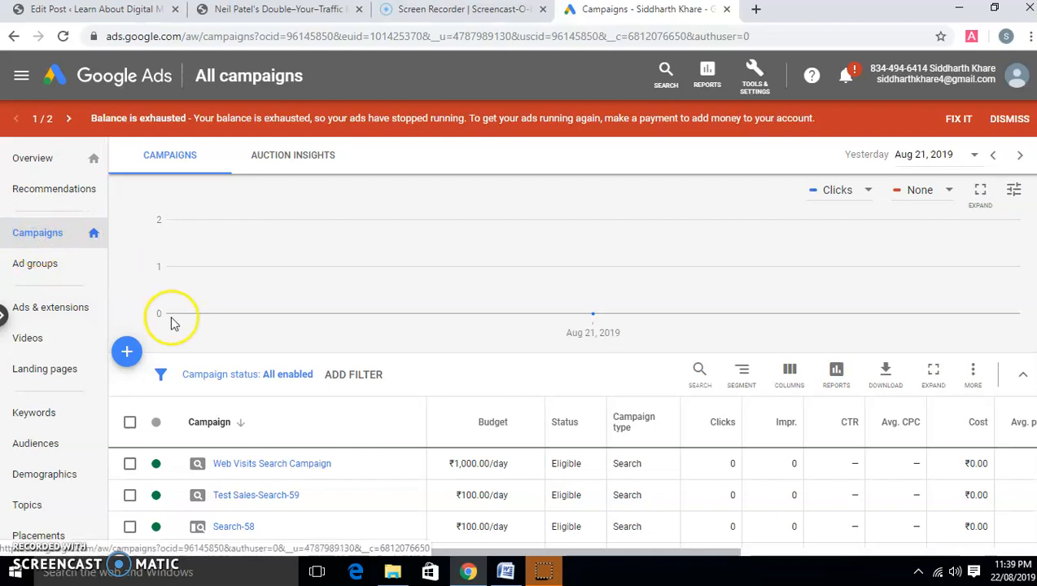
Start a new campaign without a goal's guidance and choose Display as its campaign type.
left_click(128, 355)
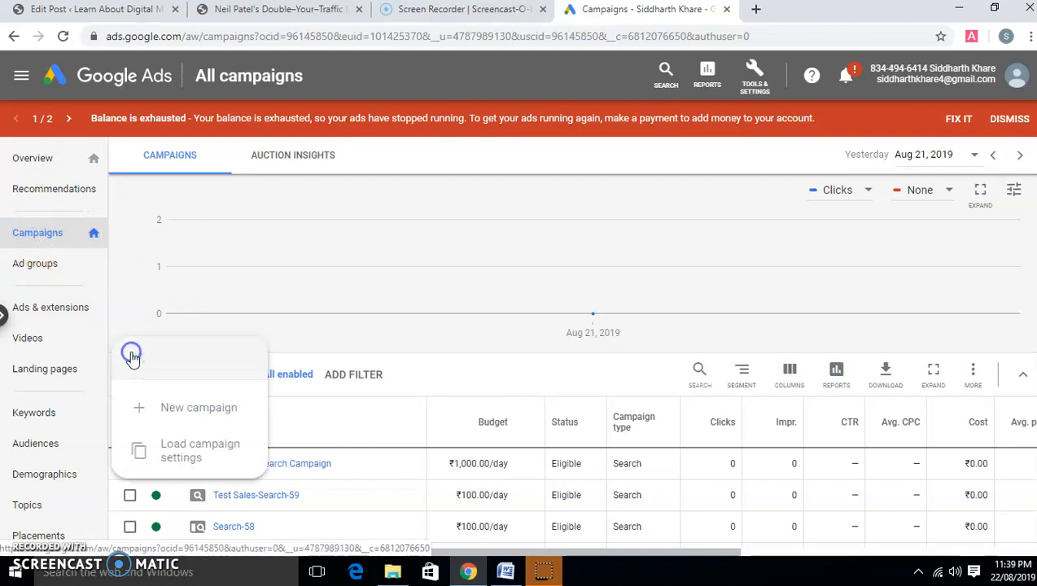
left_click(162, 398)
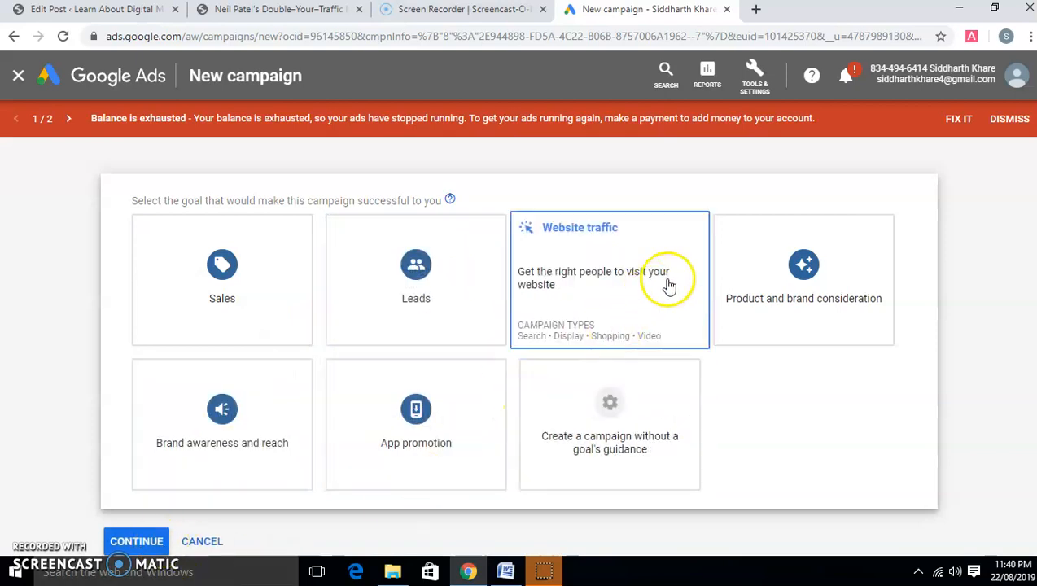
left_click(621, 437)
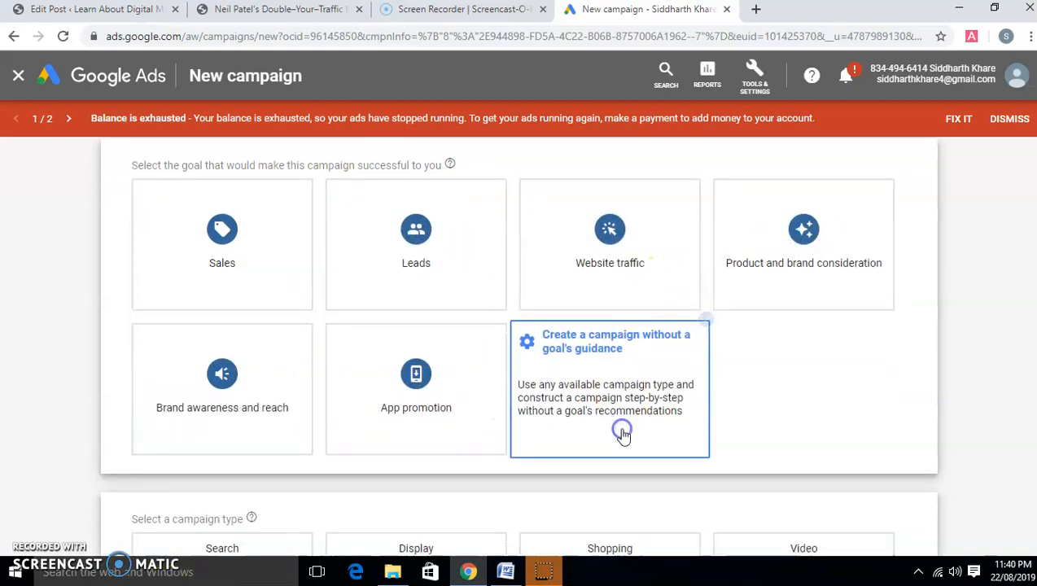
left_click(415, 220)
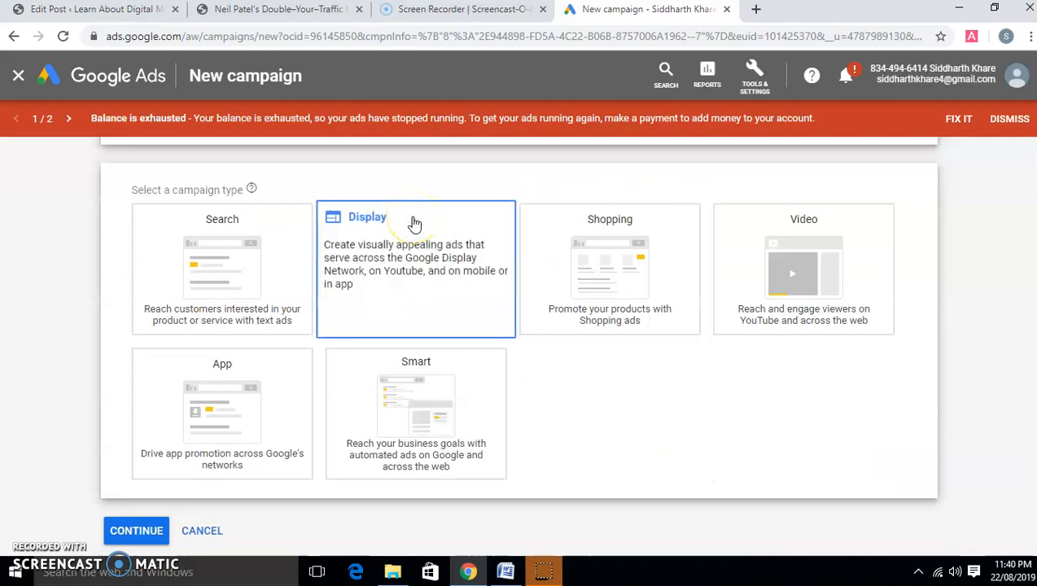
left_click(414, 222)
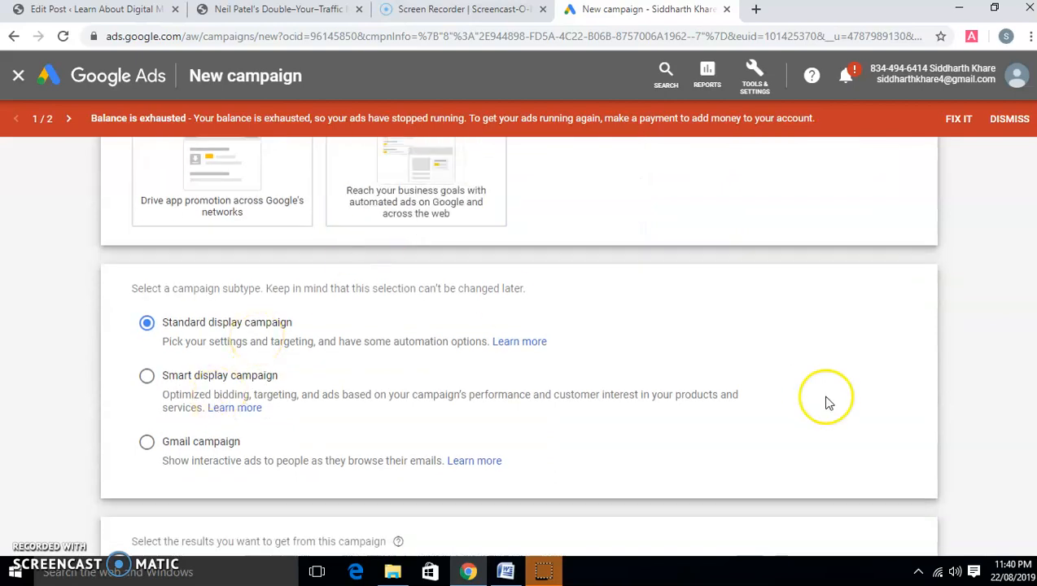
scroll(521, 342, "down", 2)
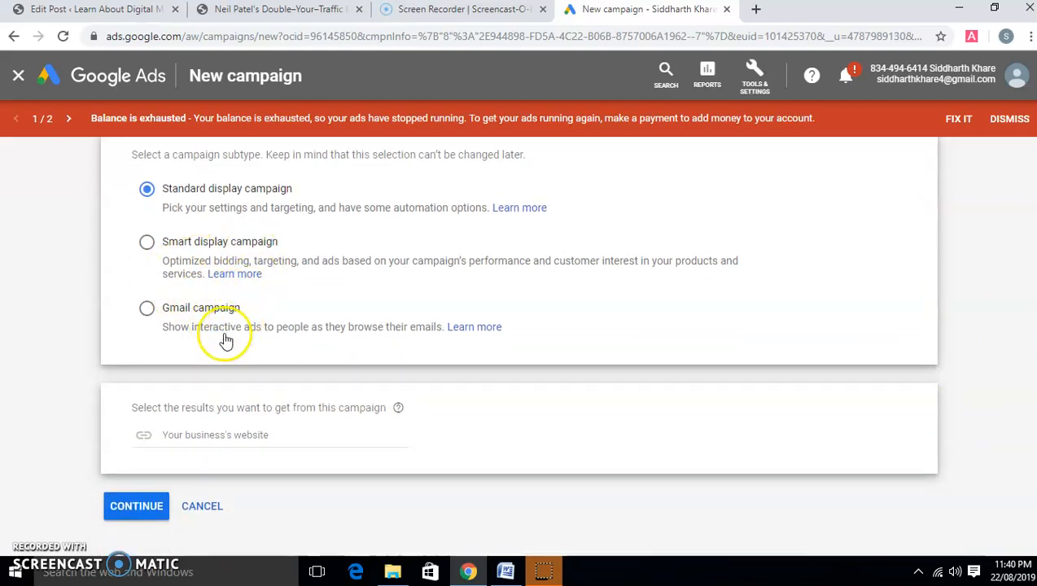
left_click(249, 438)
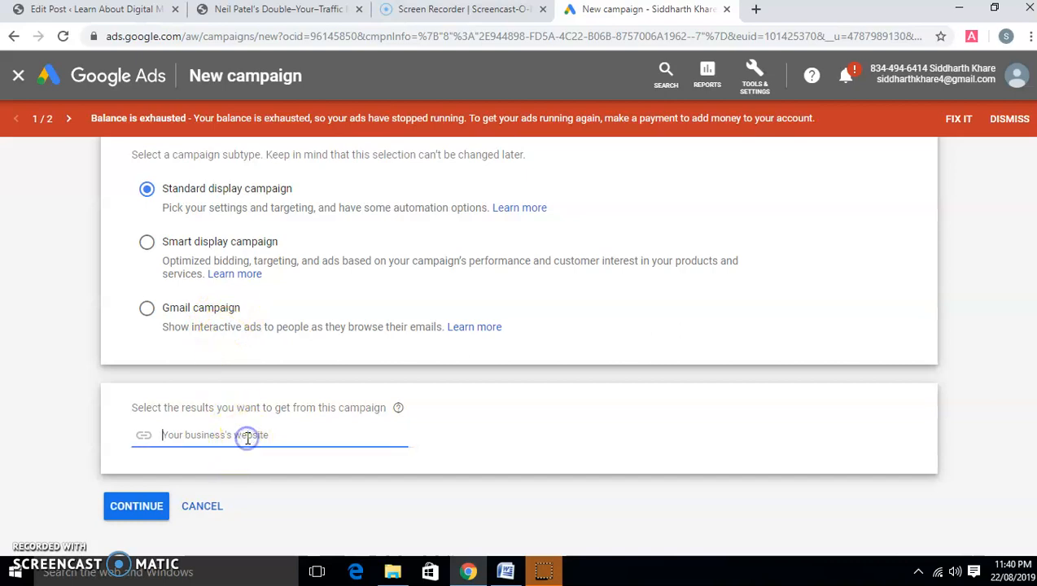
type("www.coriolee.coc")
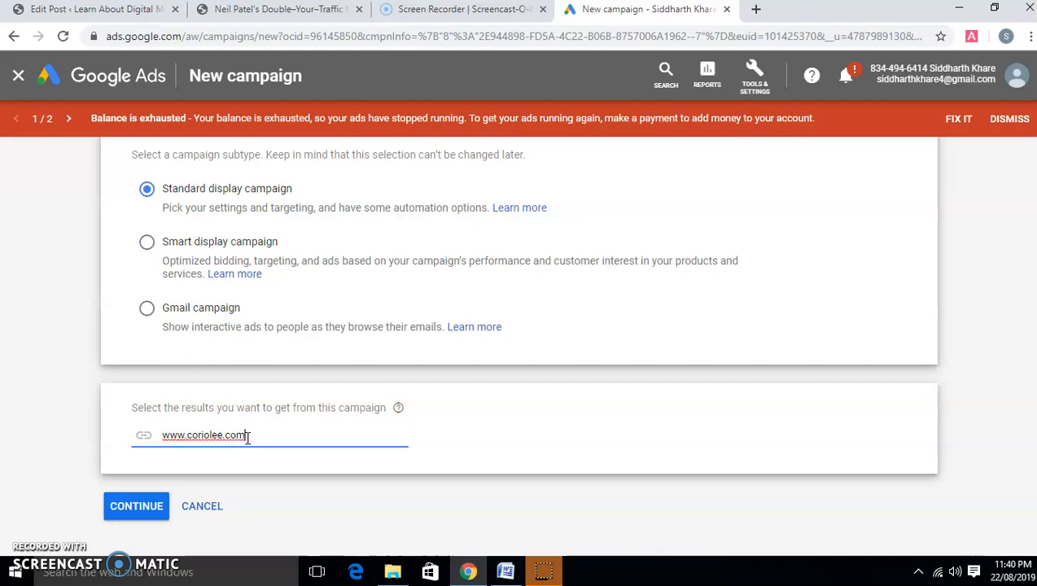
left_click(158, 506)
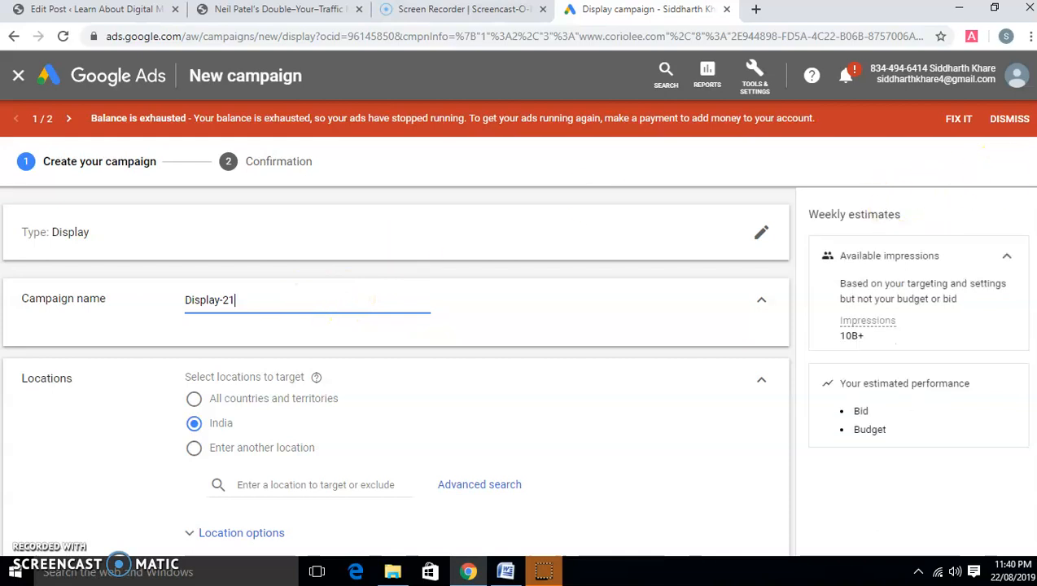
Include the city of Jabalpur, Madhya Pradesh, India as the campaign's target location.
scroll(397, 371, "down", 1)
scroll(394, 371, "down", 1)
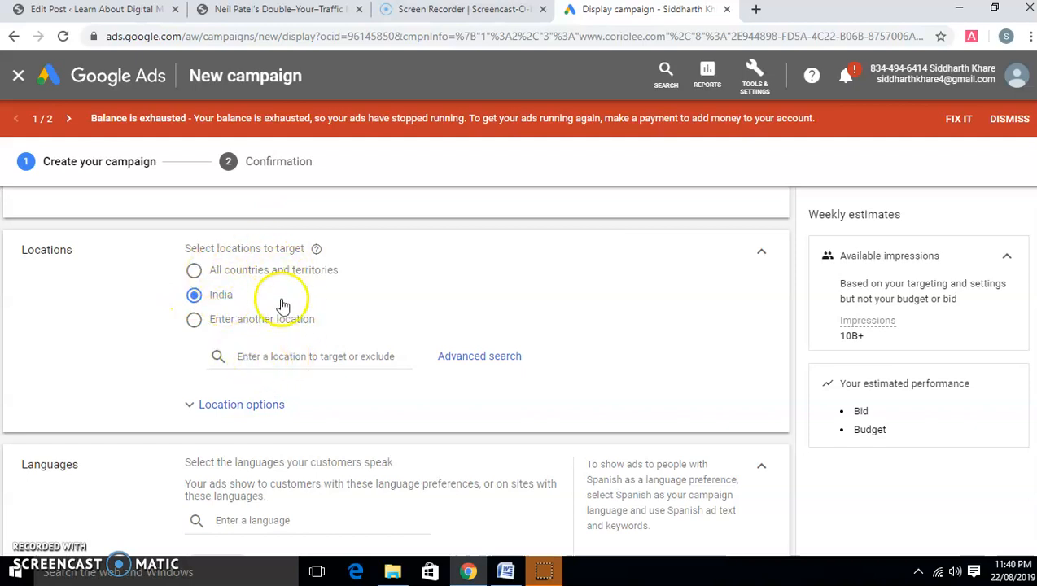
left_click(270, 358)
type("jabalpur")
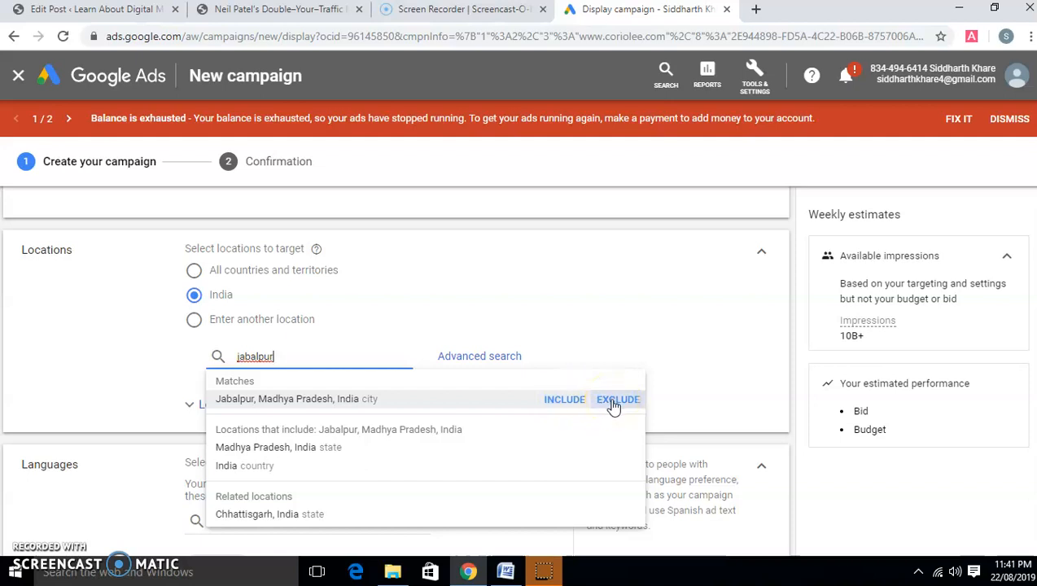
left_click(572, 400)
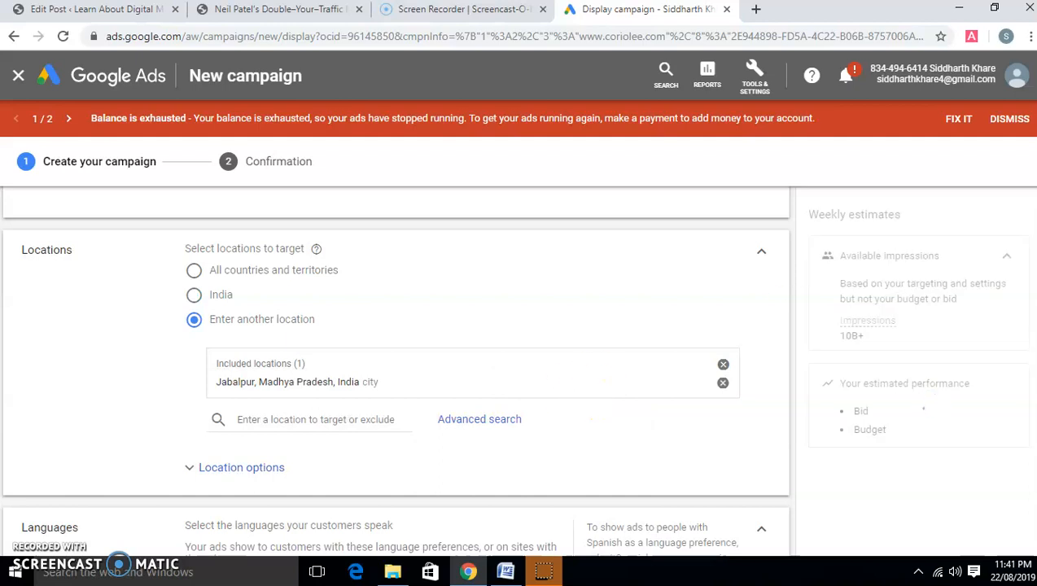
Set the campaign's average daily budget to ₹1000.
scroll(605, 251, "down", 5)
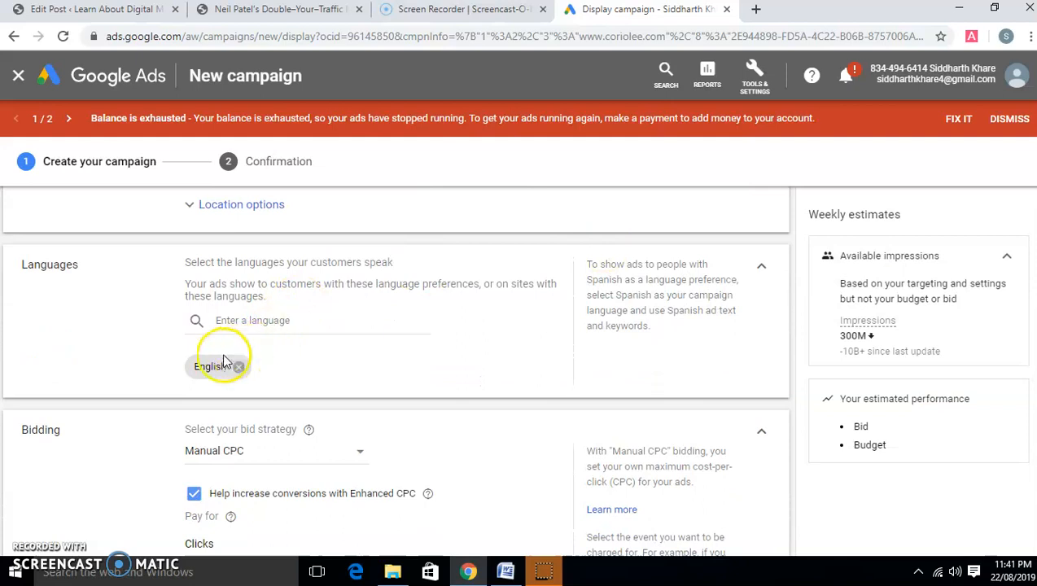
scroll(396, 371, "down", 3)
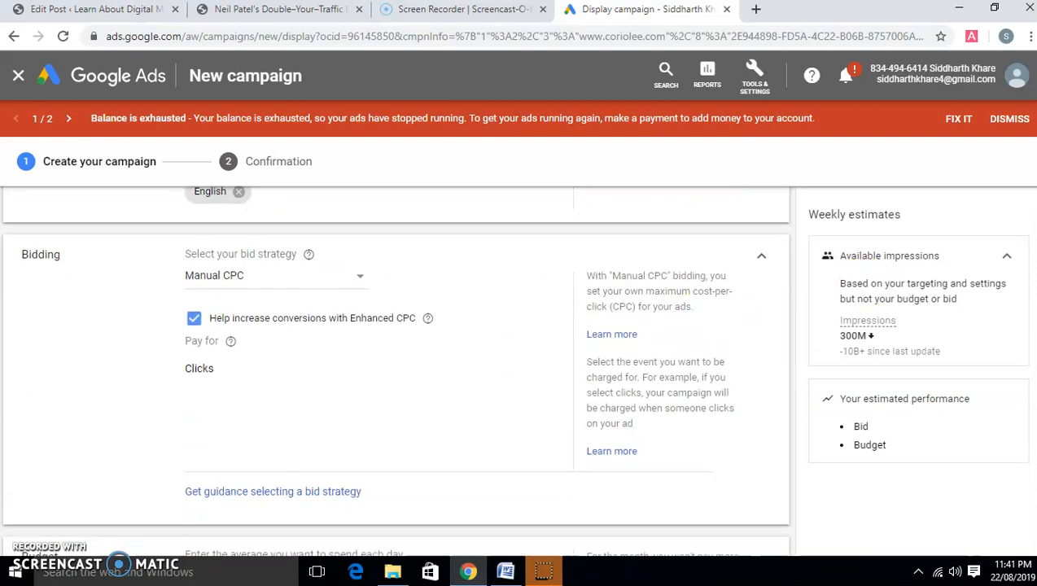
scroll(395, 370, "down", 6)
scroll(396, 371, "up", 2)
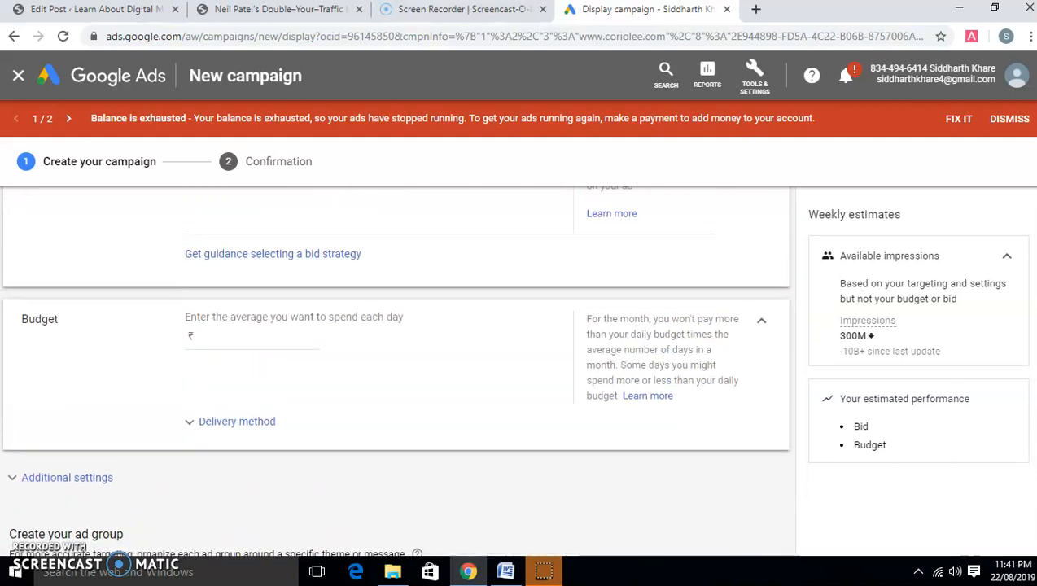
left_click(252, 345)
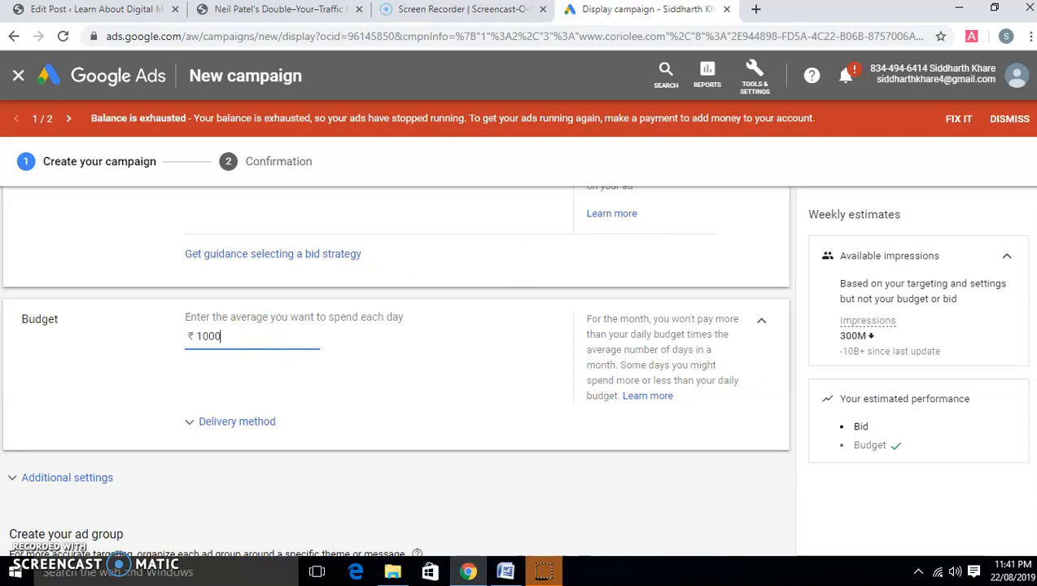
Browse audiences by interests and habits, and target the Banking & Finance and Beauty & Wellness affinity audiences.
scroll(334, 347, "down", 2)
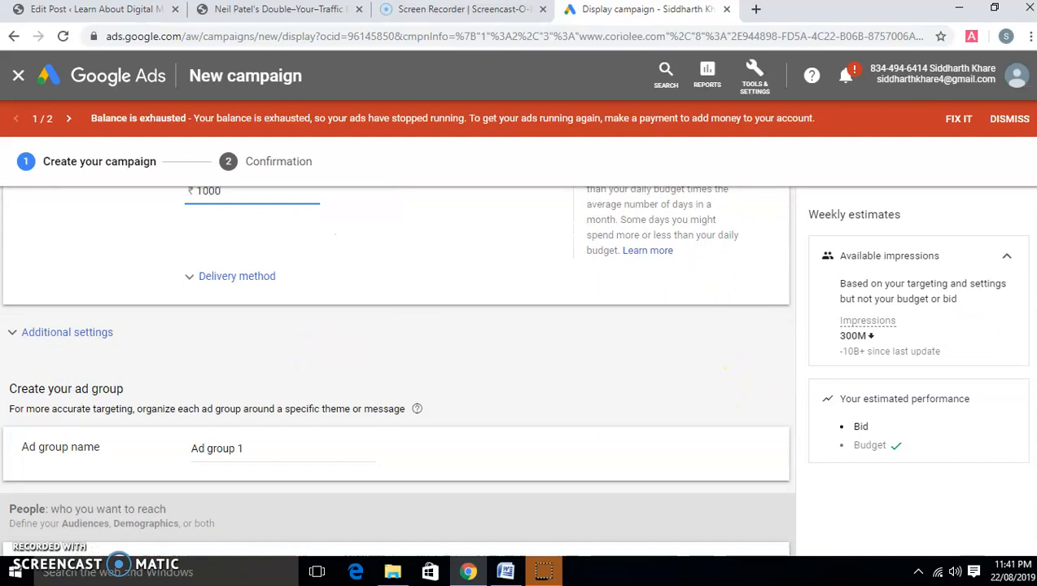
scroll(395, 367, "down", 4)
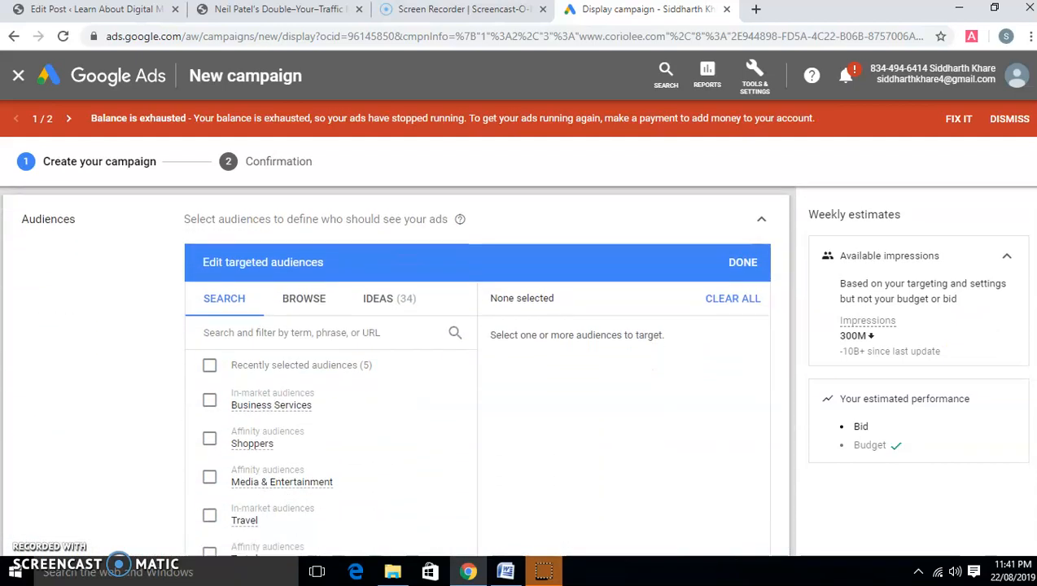
scroll(395, 366, "up", 1)
scroll(396, 366, "down", 2)
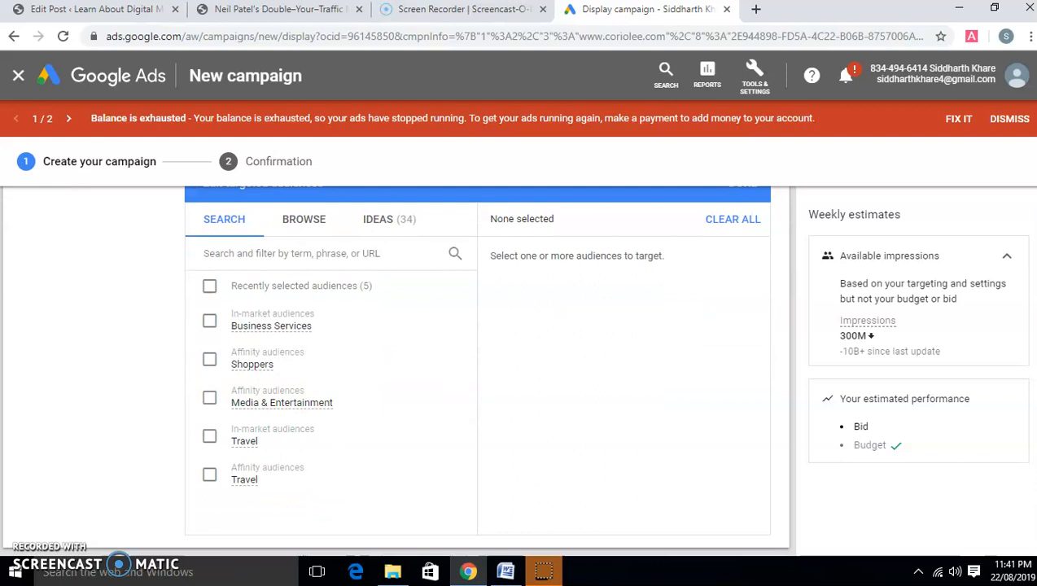
scroll(396, 366, "up", 1)
scroll(396, 367, "down", 1)
scroll(396, 367, "up", 1)
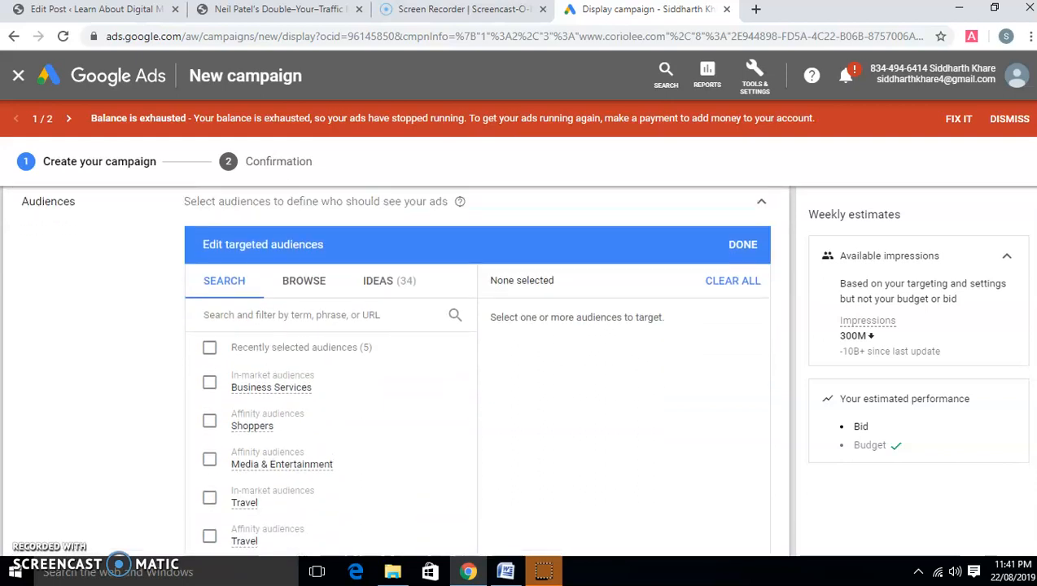
scroll(395, 366, "down", 1)
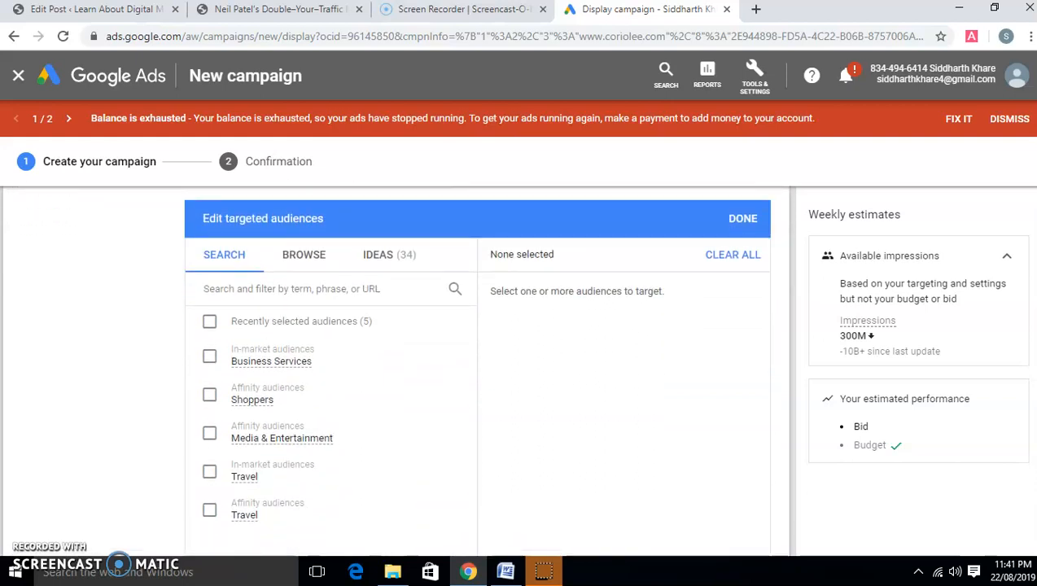
left_click(294, 261)
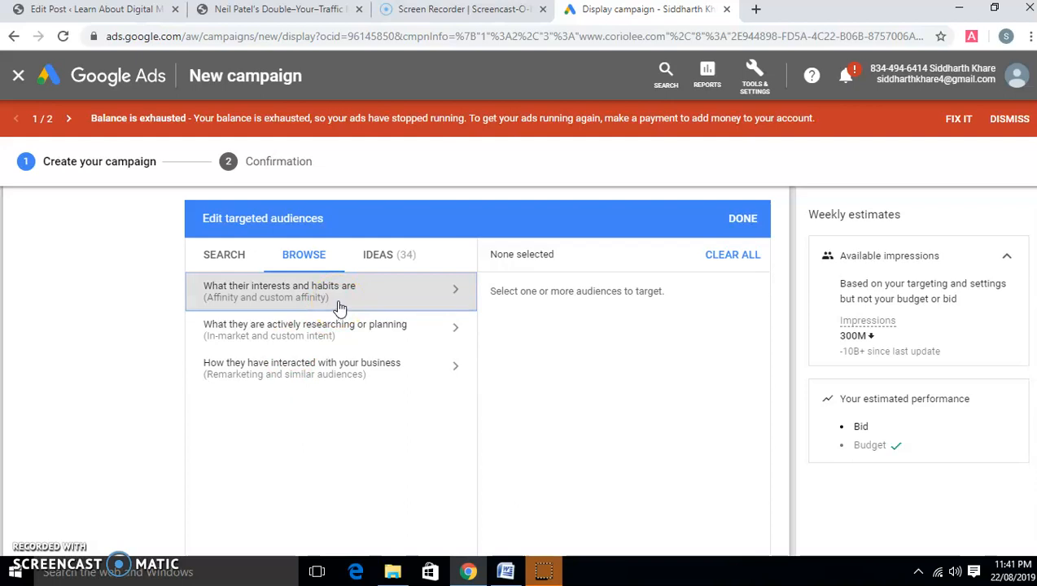
left_click(333, 346)
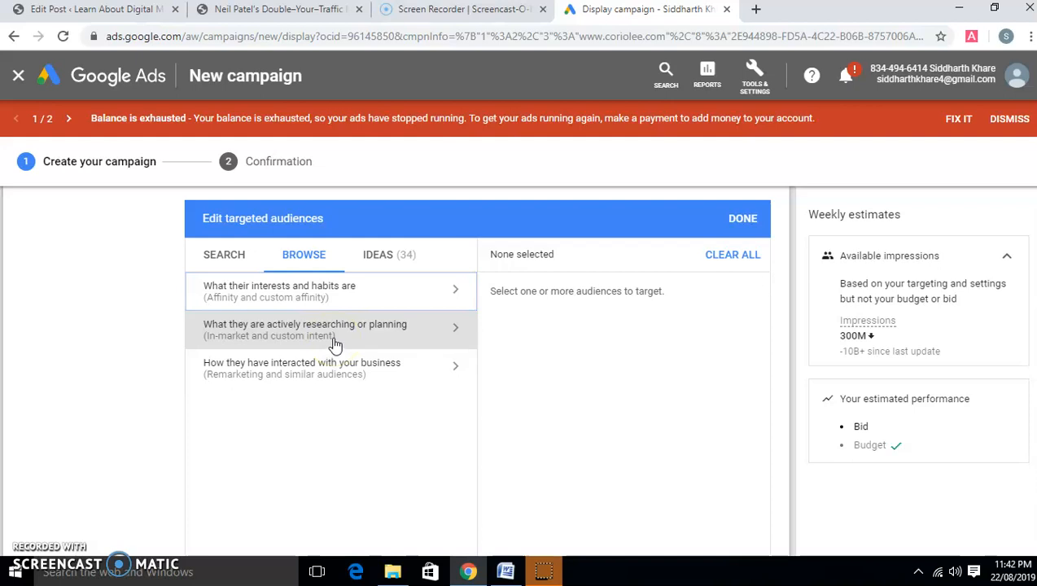
left_click(327, 370)
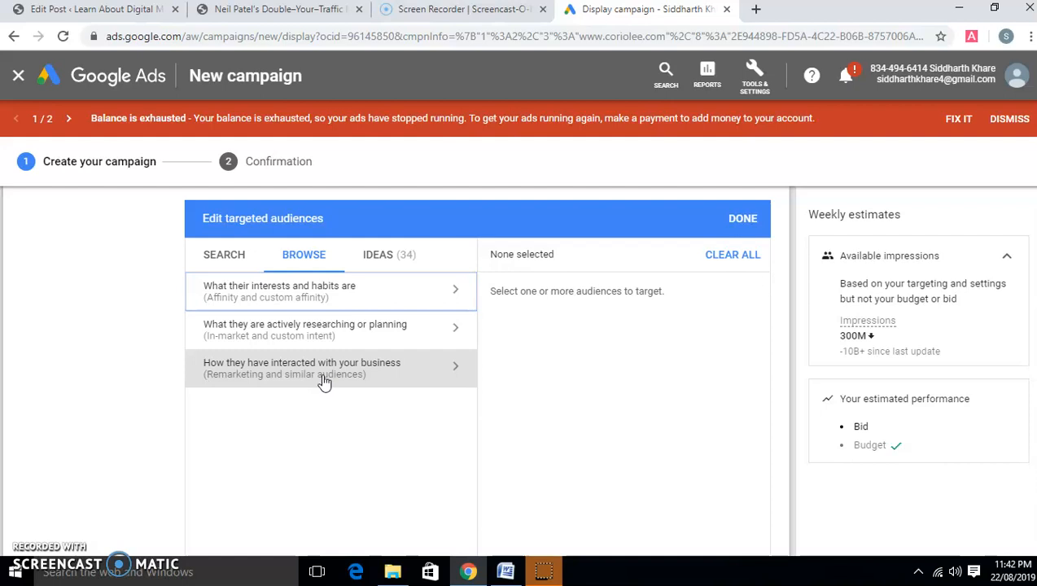
left_click(409, 299)
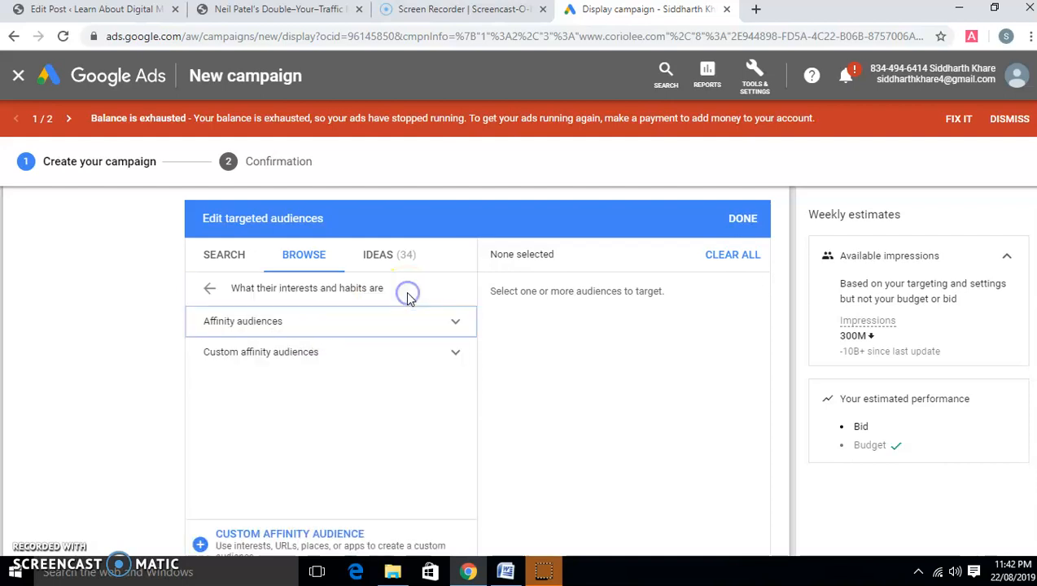
left_click(404, 325)
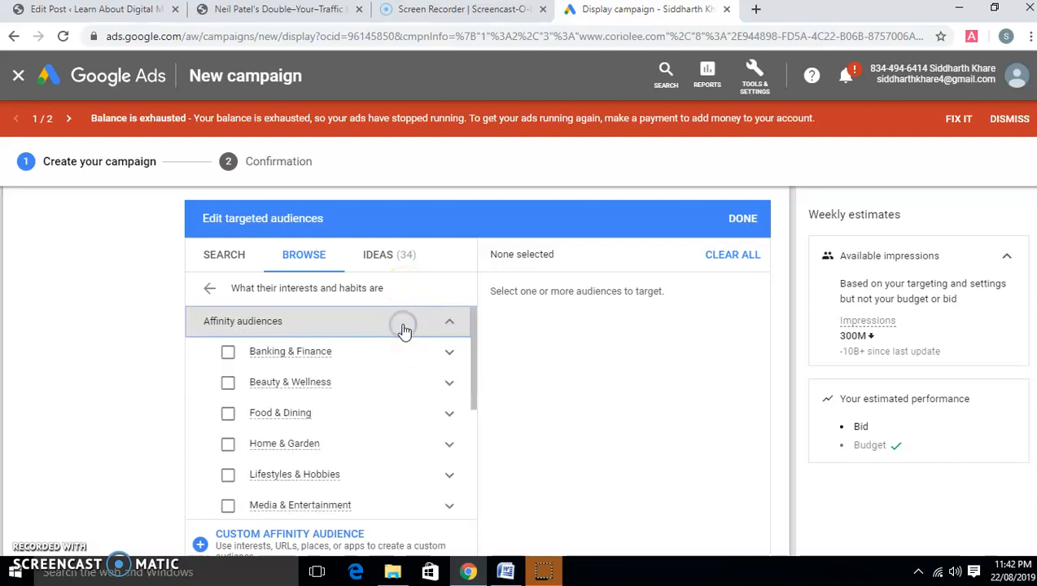
left_click(227, 355)
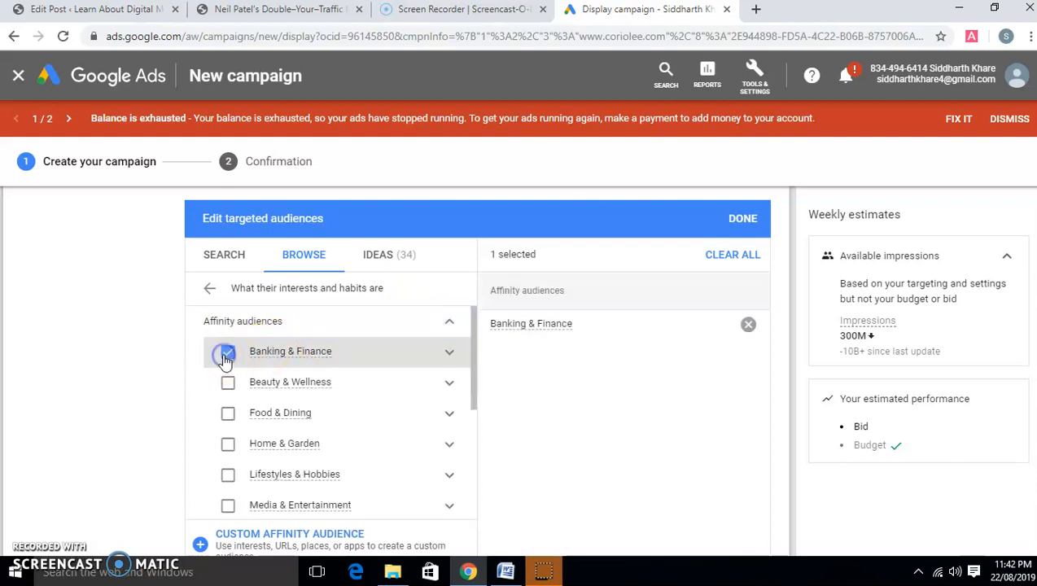
left_click(228, 387)
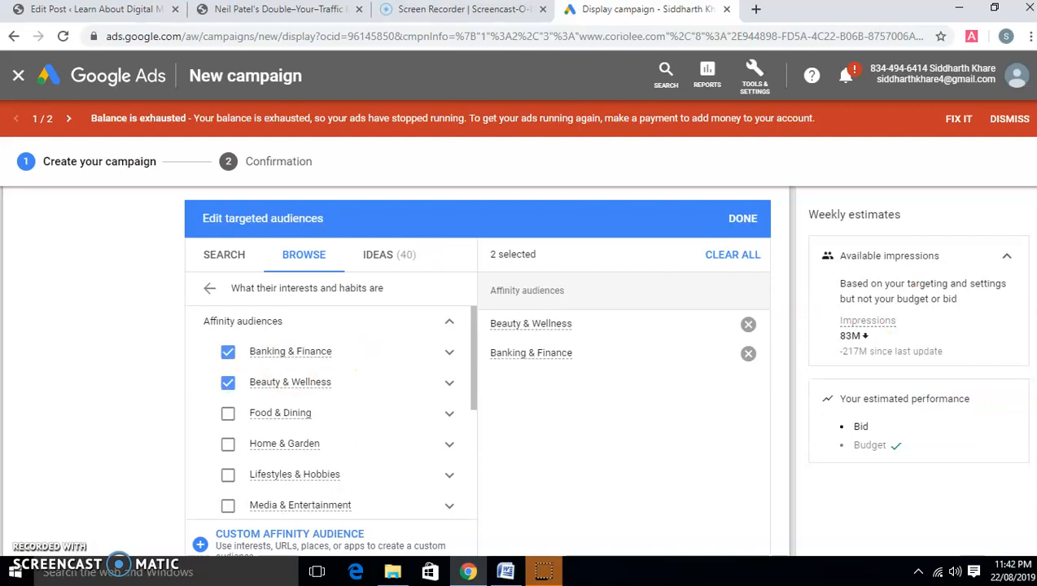
Open the targeted demographics to examine the gender, age, parental status and household income options.
scroll(396, 370, "down", 2)
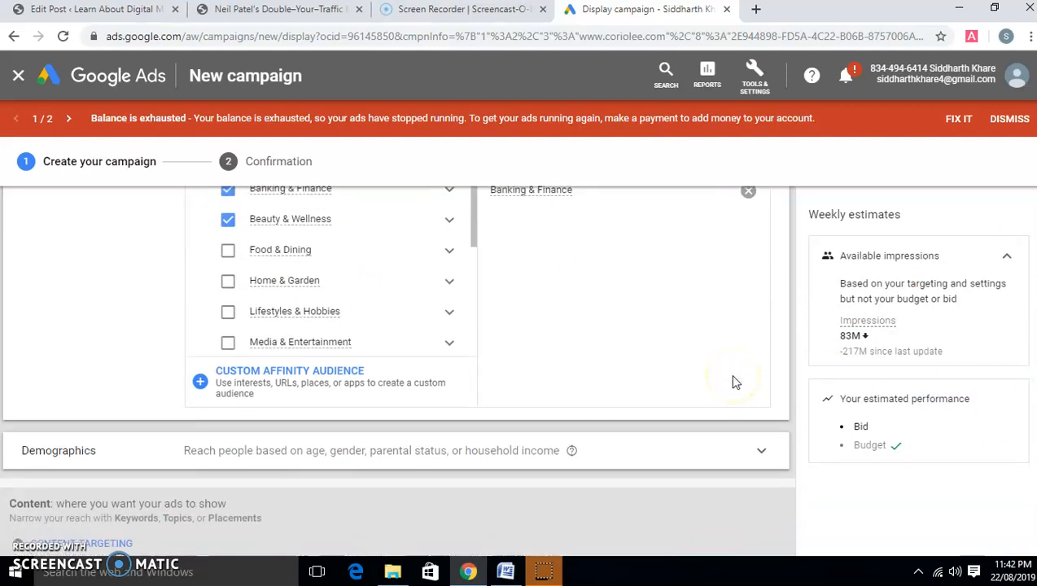
scroll(395, 365, "down", 2)
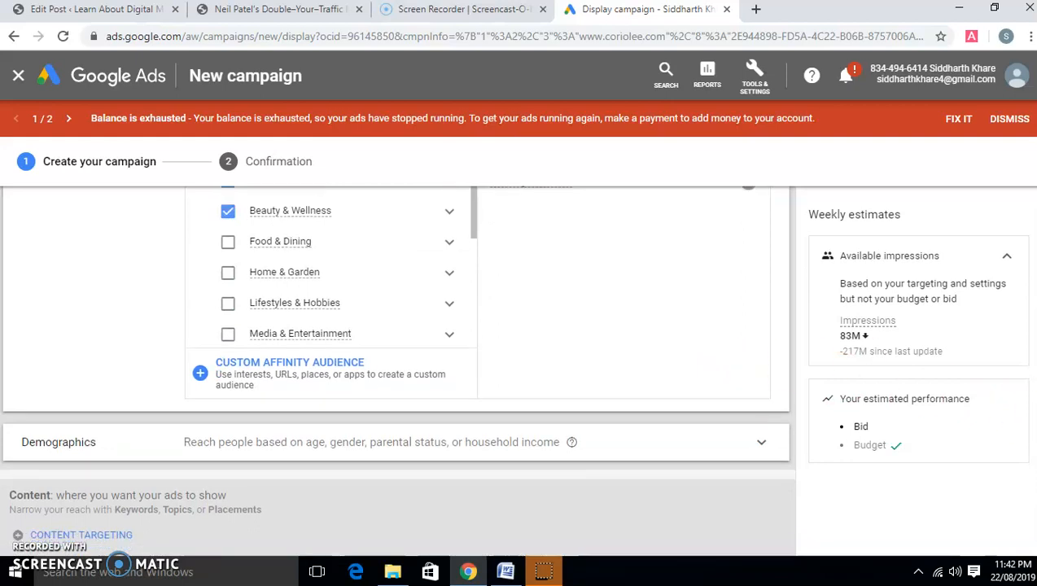
left_click(318, 321)
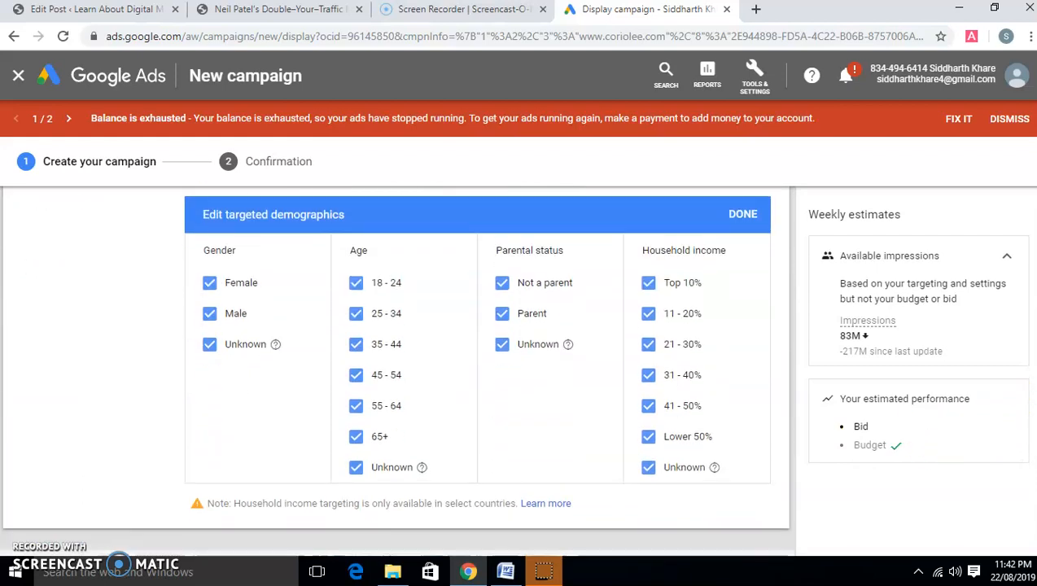
Set the ad group's enhanced CPC bid to ₹20.
scroll(396, 367, "down", 4)
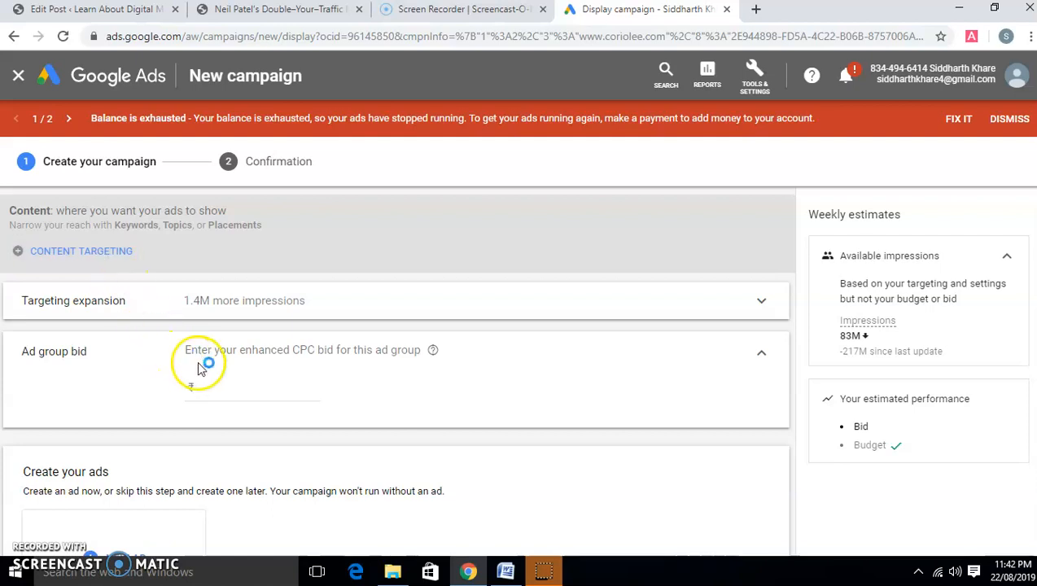
left_click(217, 388)
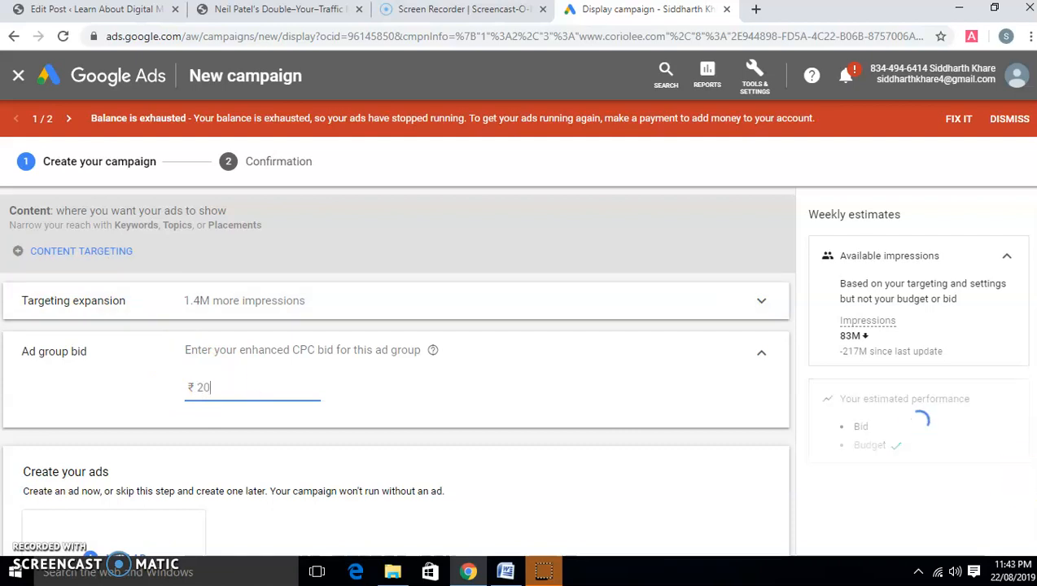
Start a new responsive display ad for the campaign.
left_click_drag(1036, 490, 1036, 506)
scroll(476, 359, "down", 1)
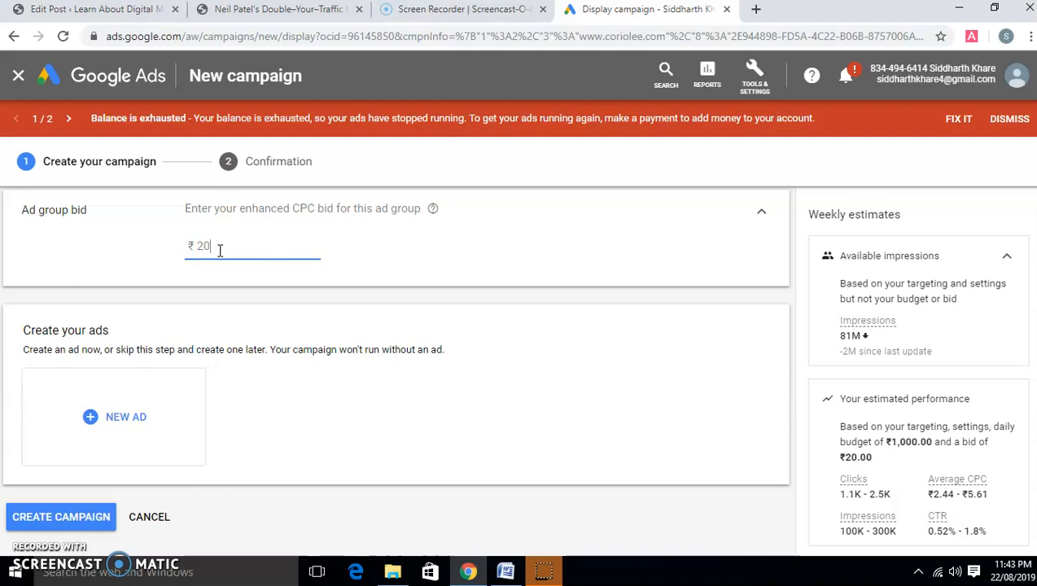
left_click(103, 414)
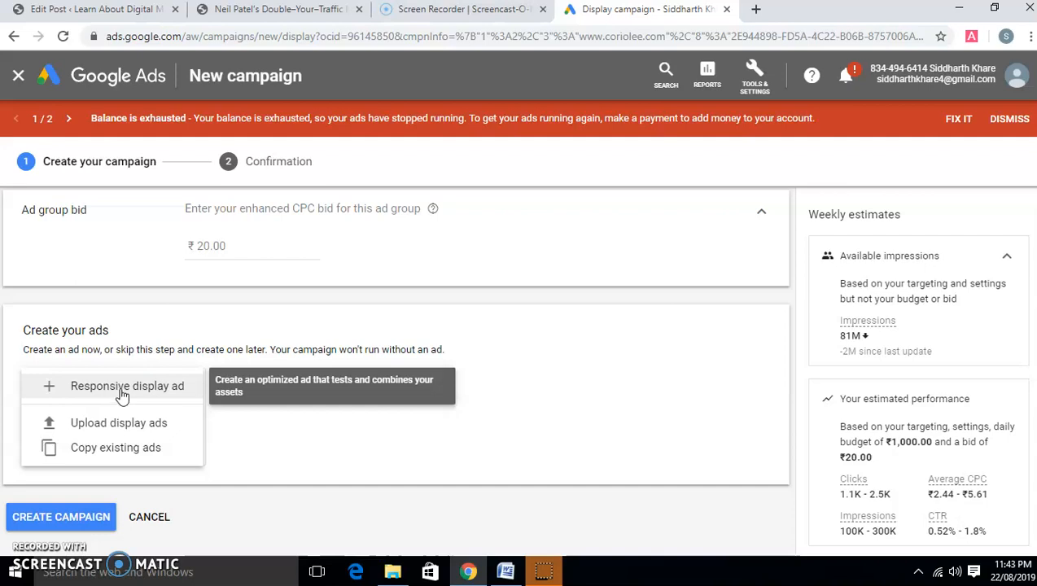
left_click(121, 395)
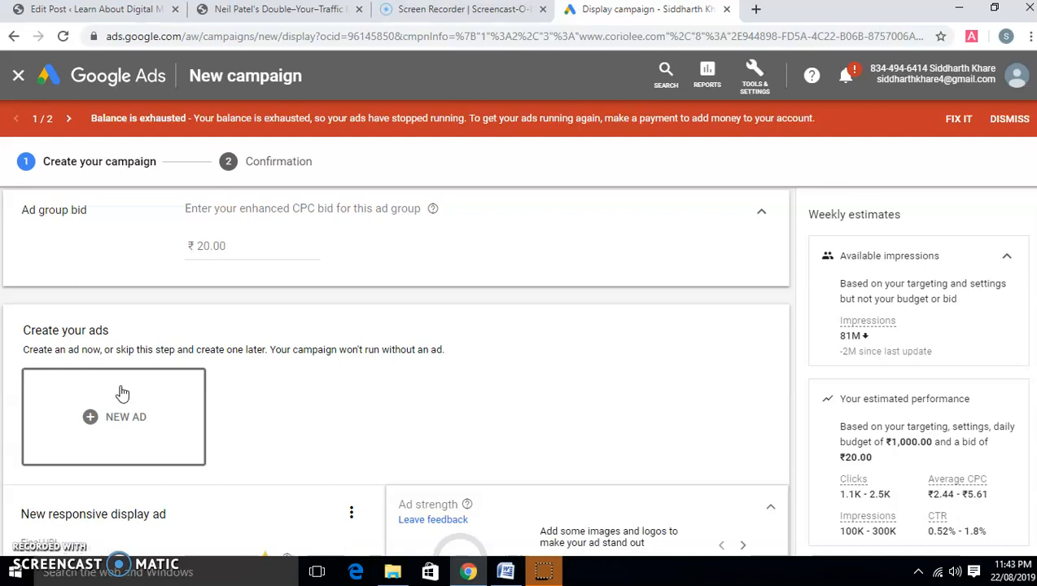
left_click(177, 407)
Examine the responsive display ad form, including its image, video, headline, description and business name fields and the ad preview.
scroll(395, 371, "down", 6)
scroll(396, 371, "up", 4)
scroll(396, 372, "down", 2)
scroll(395, 372, "down", 1)
scroll(395, 371, "down", 2)
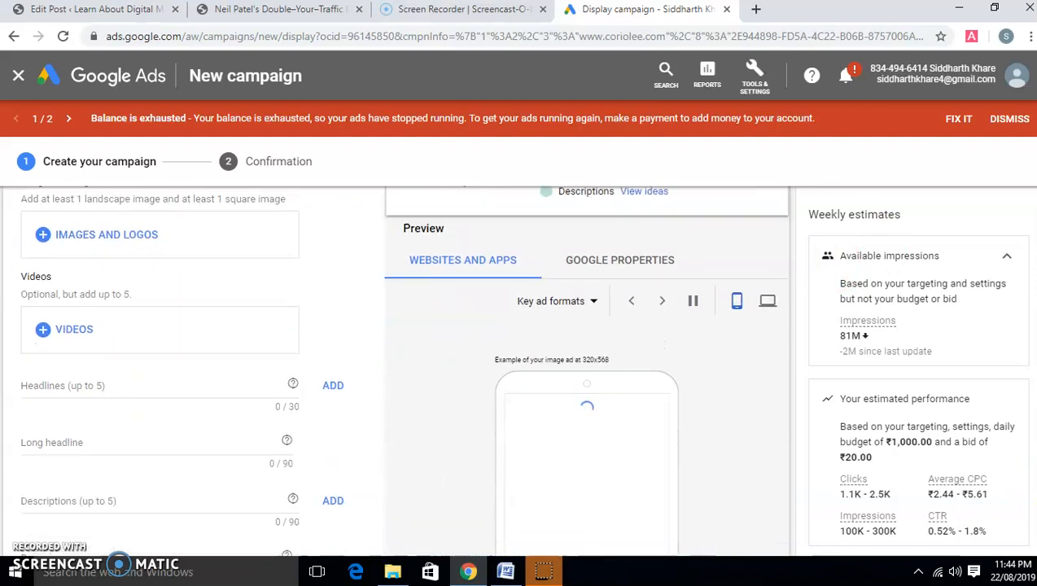
scroll(140, 411, "up", 2)
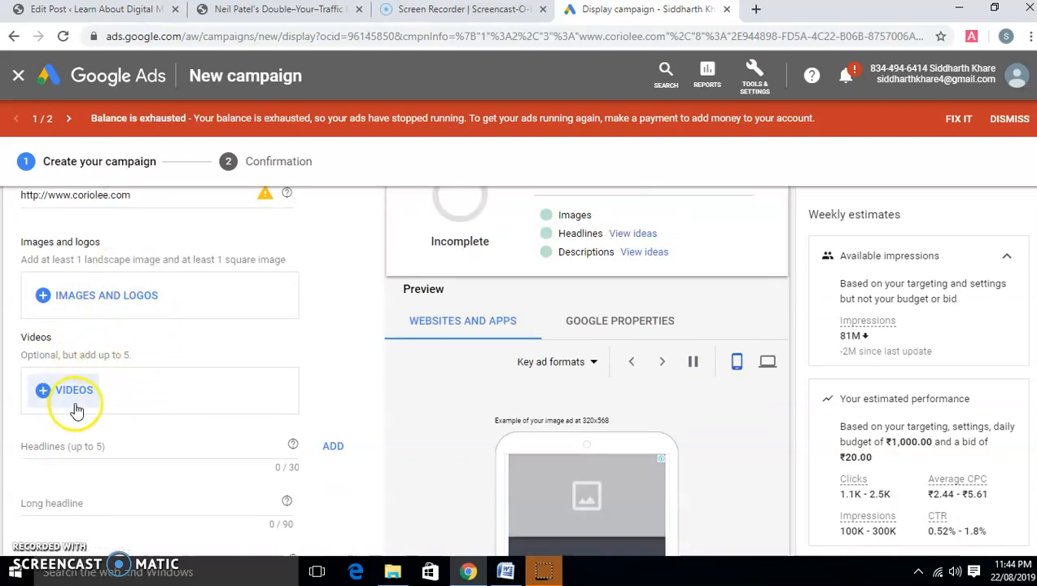
scroll(403, 369, "down", 3)
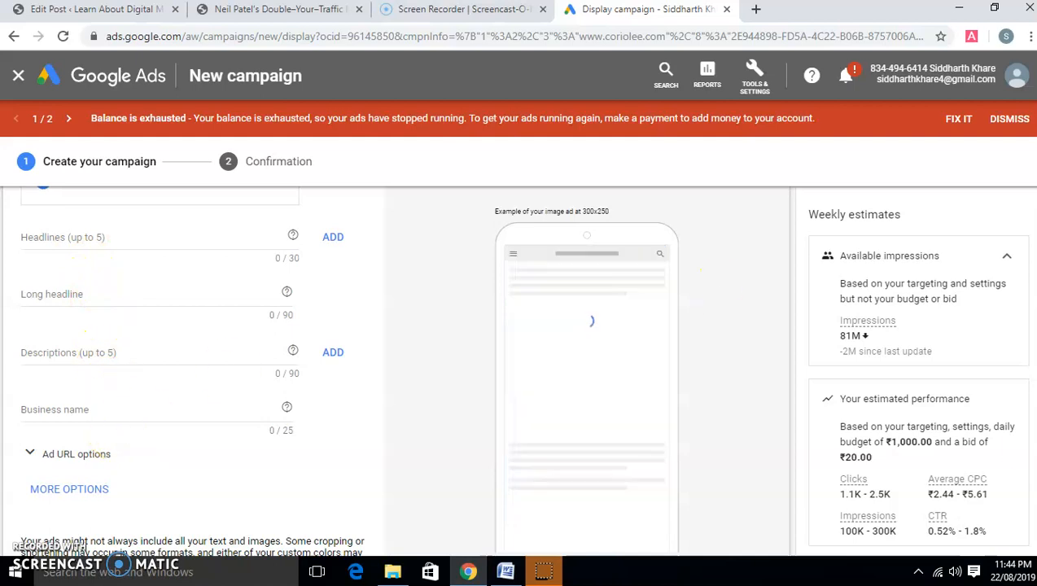
left_click_drag(1035, 454, 1035, 429)
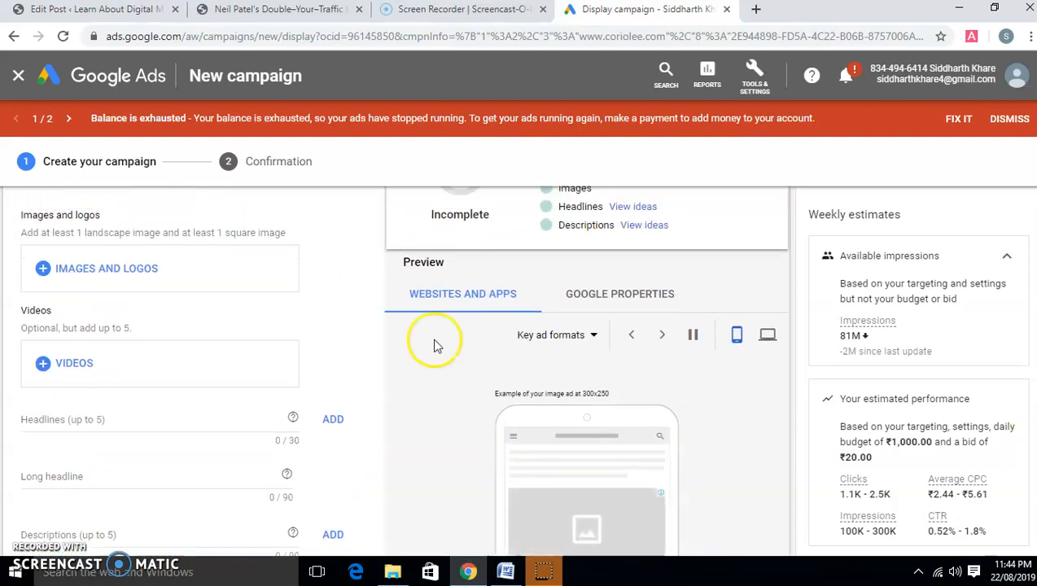
Add the 600 x 600 wall lamp picture scanned from the website as an ad image in landscape (1.91:1) and square (1:1) crops.
left_click(91, 269)
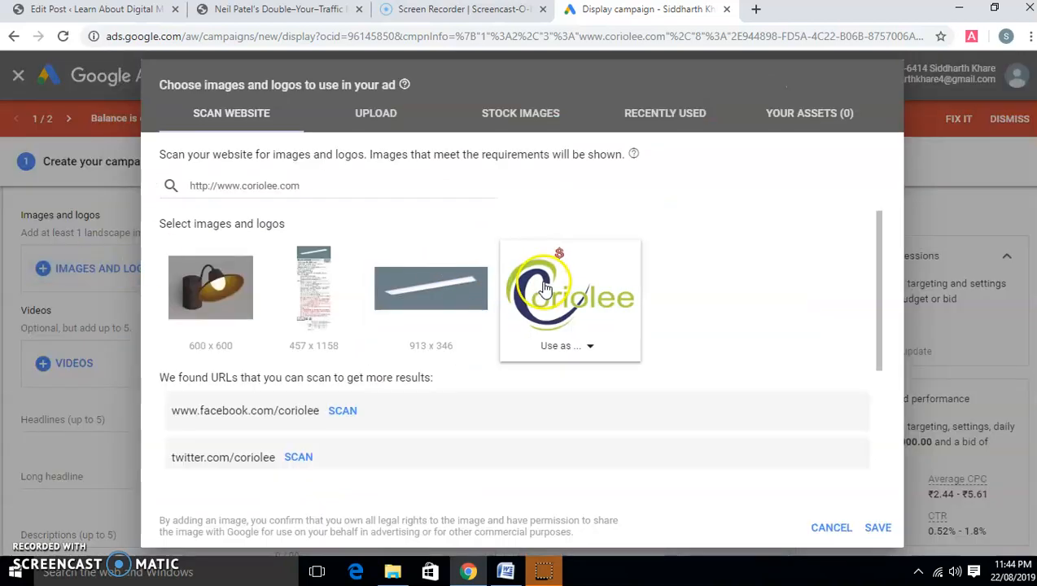
left_click(216, 285)
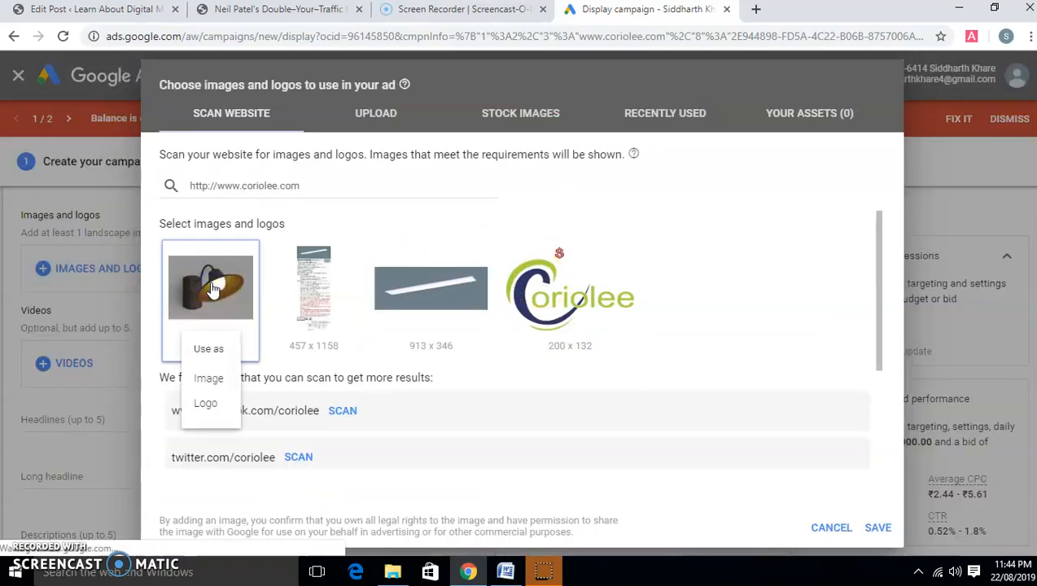
left_click(221, 380)
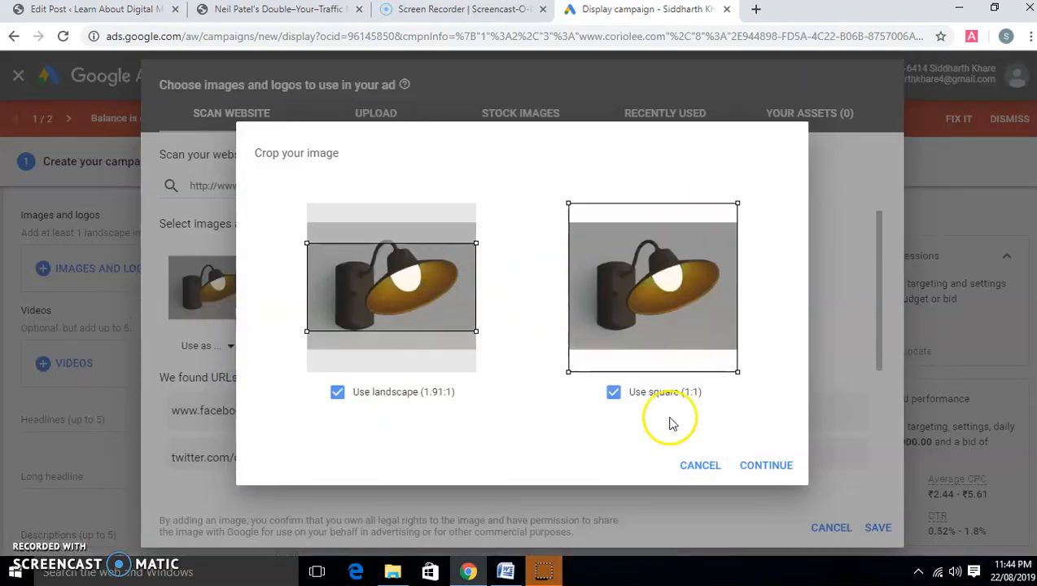
left_click(770, 465)
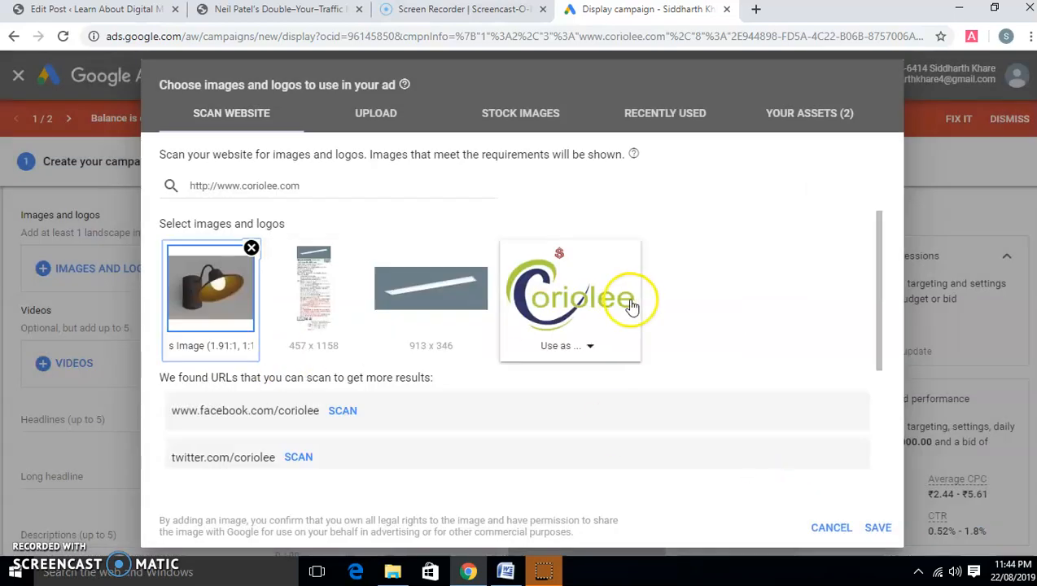
Use the scanned Coriolee picture as a 1:1 logo, shift its crop to the left edge, and save the chosen images and logo.
left_click(567, 345)
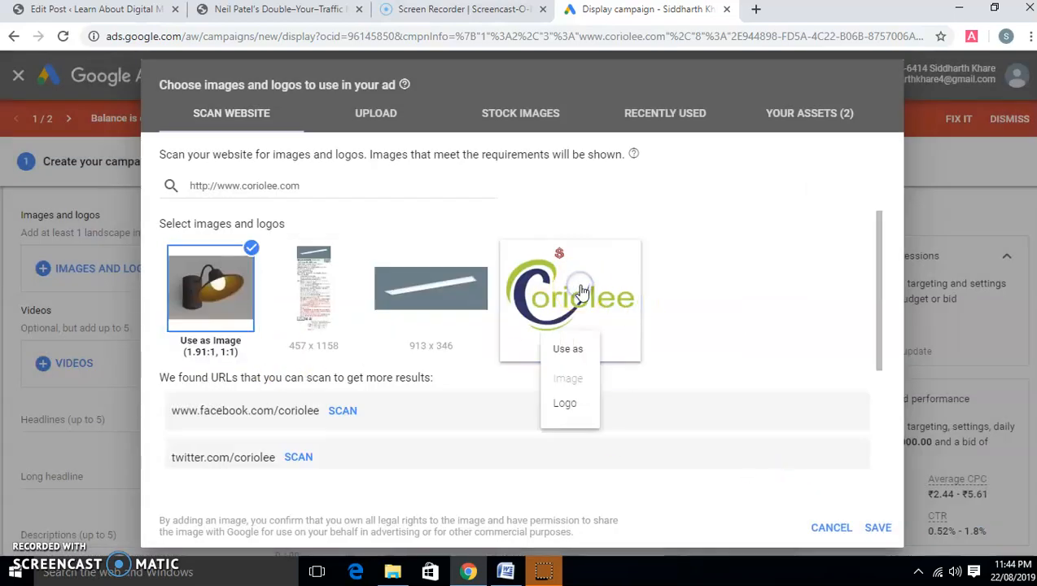
left_click(567, 406)
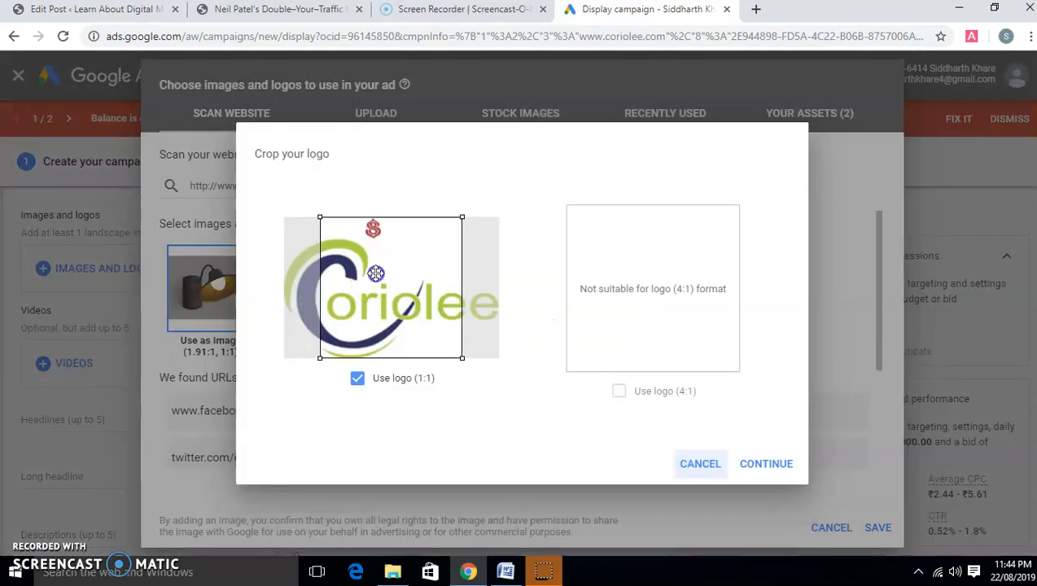
left_click_drag(375, 273, 313, 274)
left_click(769, 464)
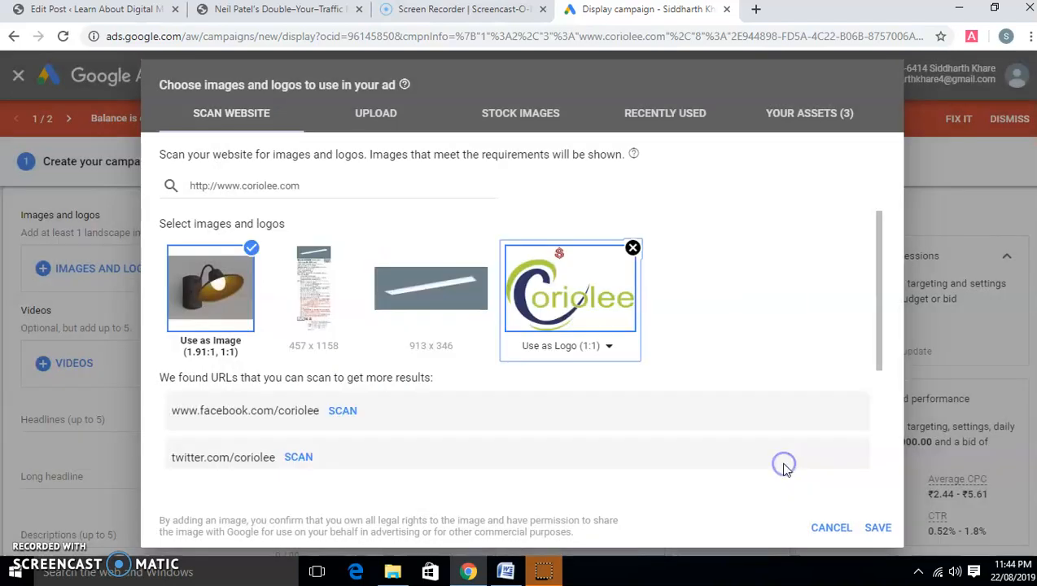
left_click(869, 529)
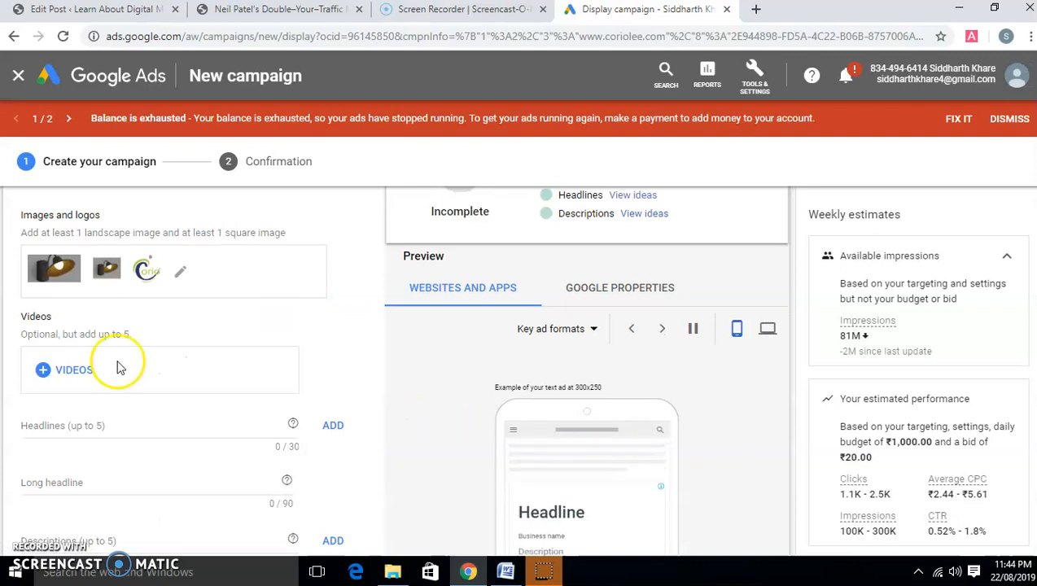
Enter "Learn Digital Marketing" as the ad's first headline.
left_click(69, 370)
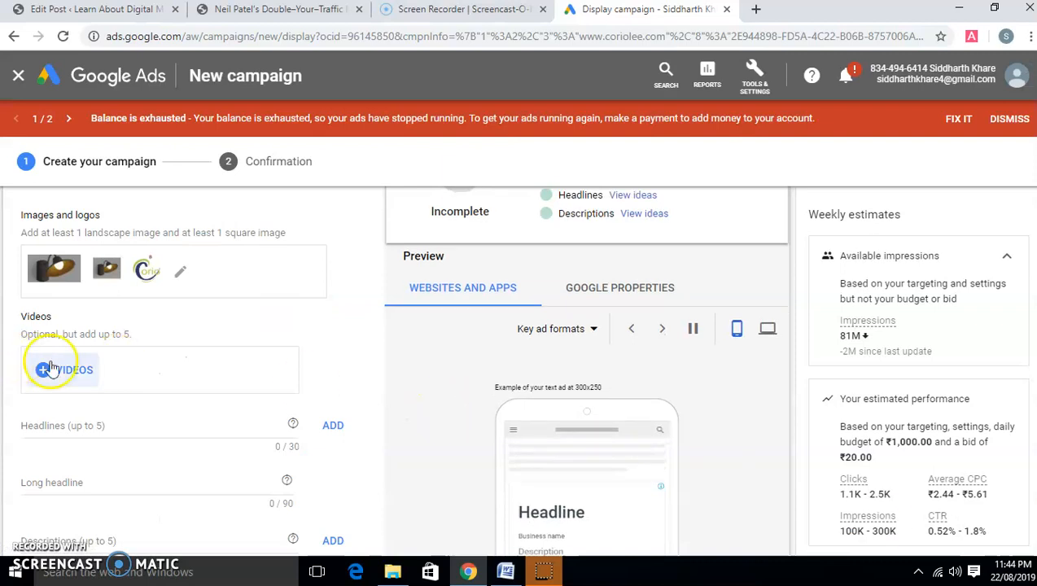
left_click(185, 426)
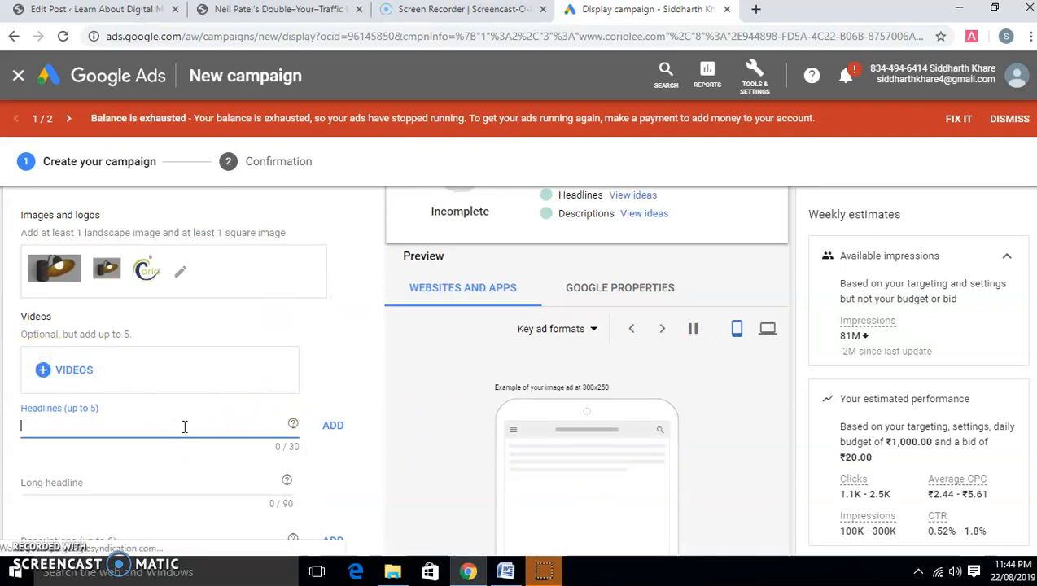
type("Lear")
type("n Digita")
type("l MArekw")
key("BackSpace")
key("BackSpace")
key("BackSpace")
key("BackSpace")
key("BackSpace")
type("arketing")
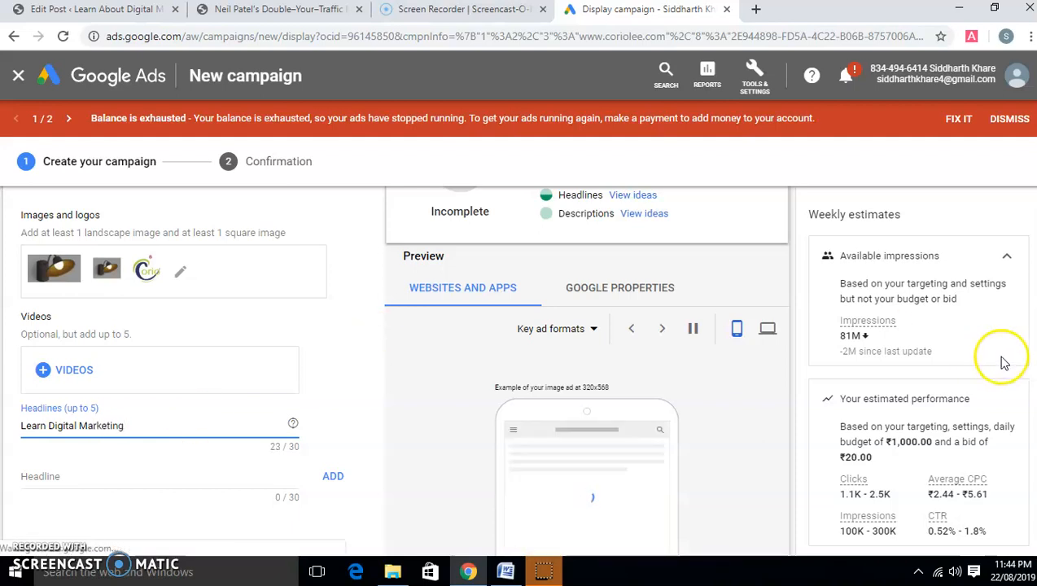
Enter "Grow your career" as the ad's second headline.
scroll(618, 451, "down", 2)
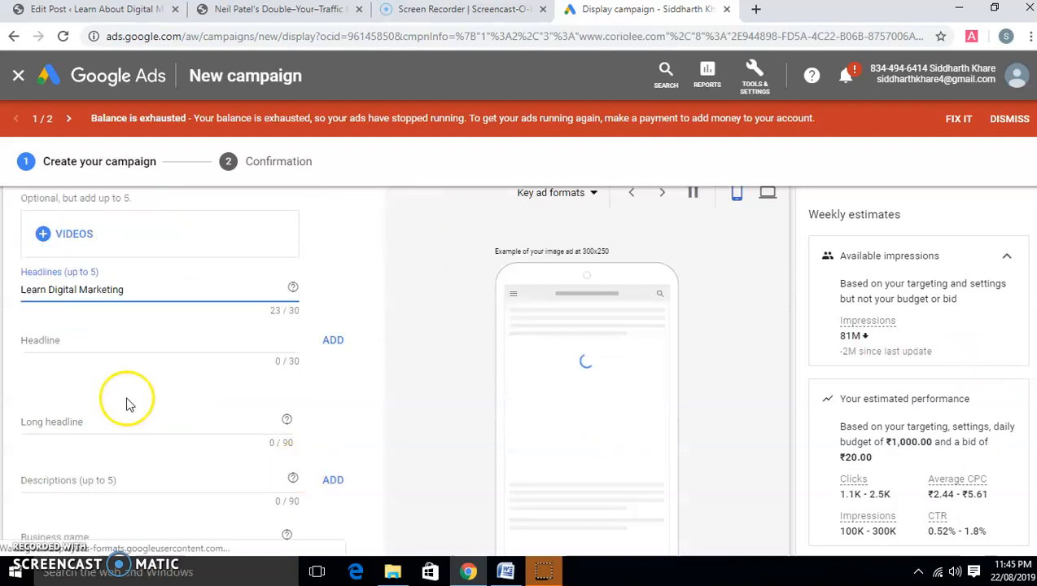
left_click(114, 340)
type("Grow your")
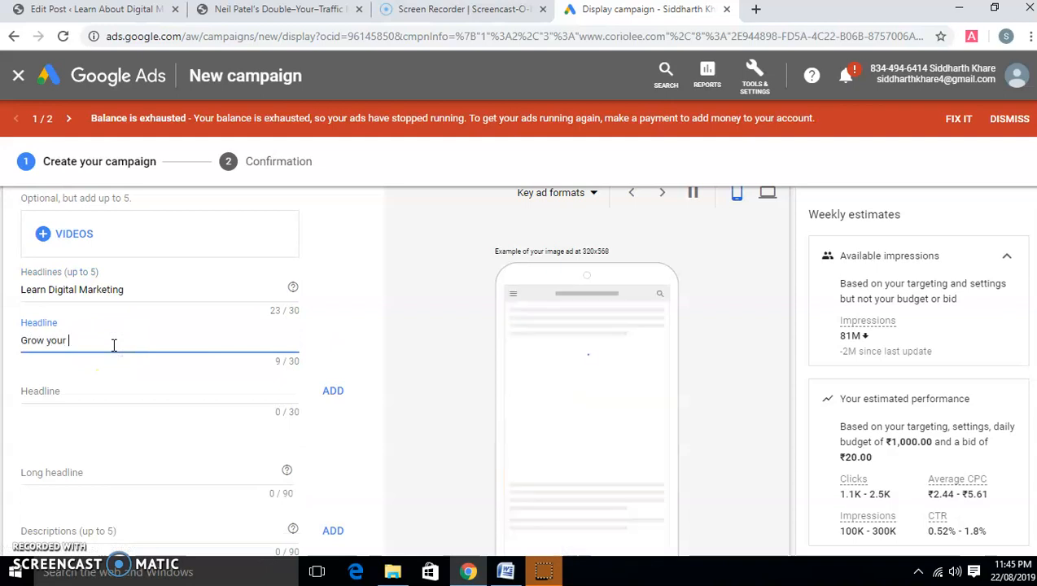
type(" career")
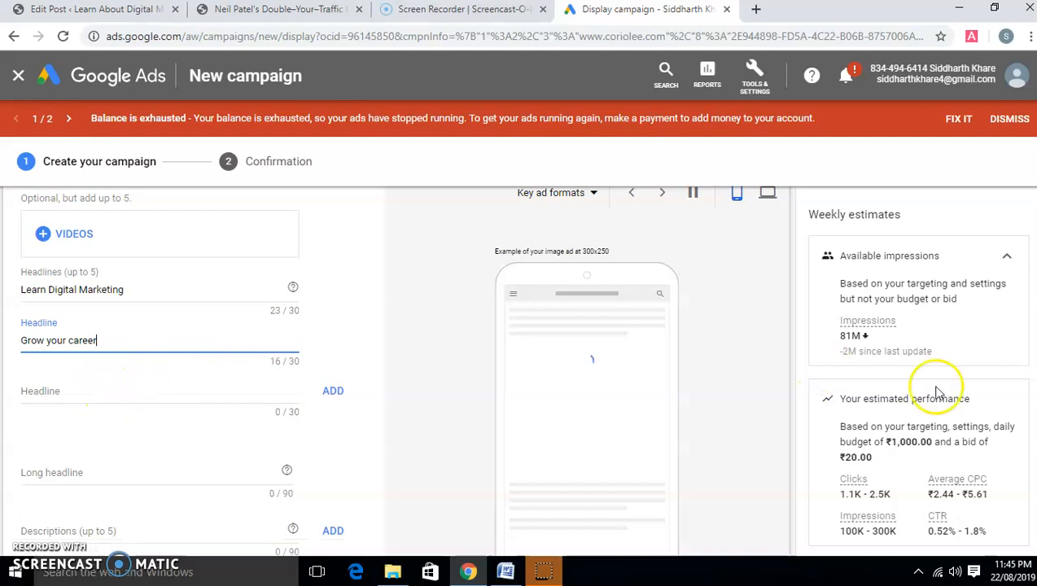
Enter "Learn Digital Marketing to Enhance Your Career" as the ad's long headline.
scroll(237, 344, "down", 3)
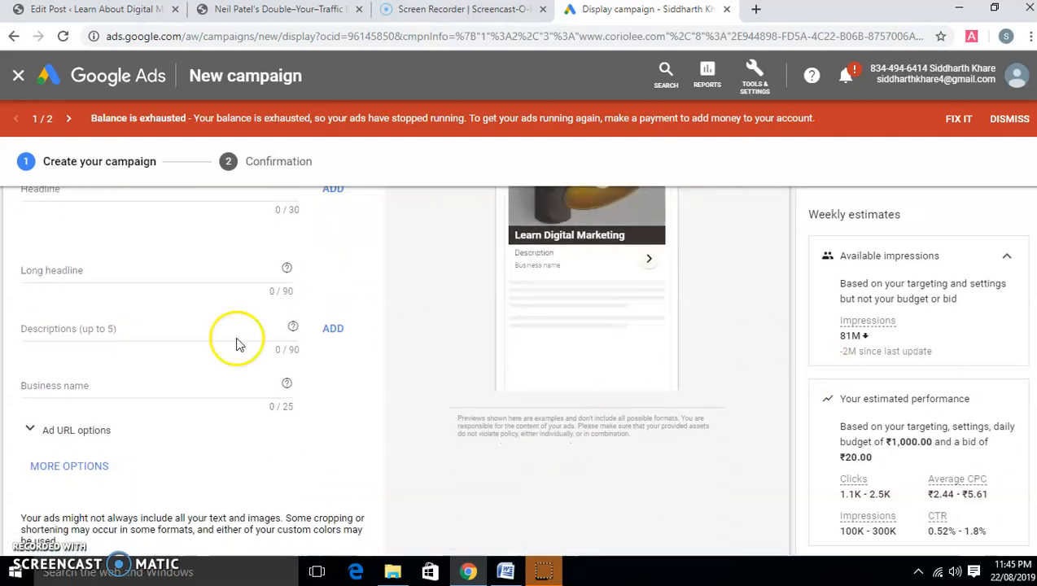
left_click(175, 275)
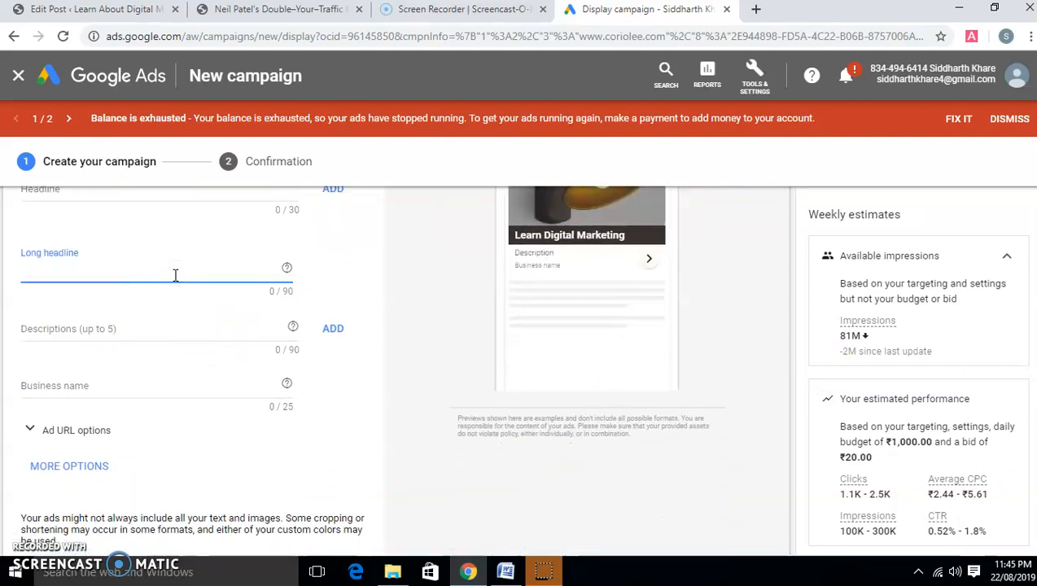
type("Learn Digital MArketin")
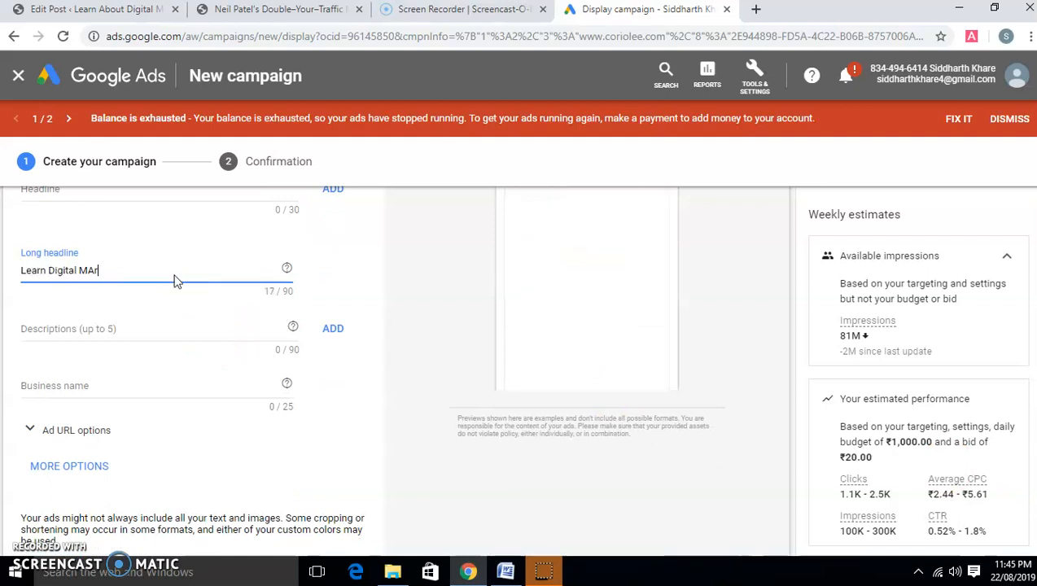
key("BackSpace")
key("BackSpace")
key("BackSpace")
key("BackSpace")
key("BackSpace")
key("BackSpace")
type("rketing to Ena")
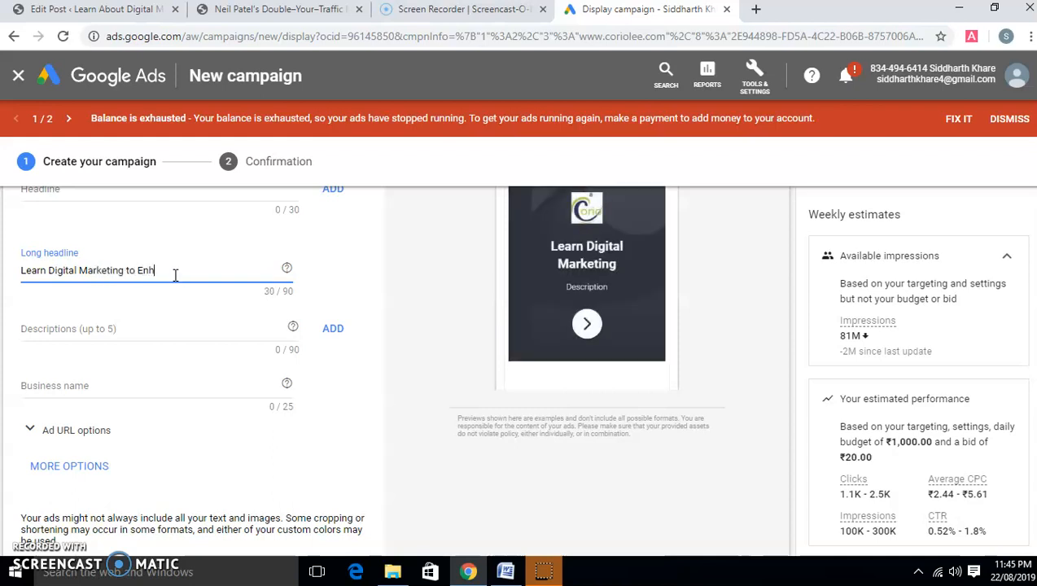
type("ance Your Career")
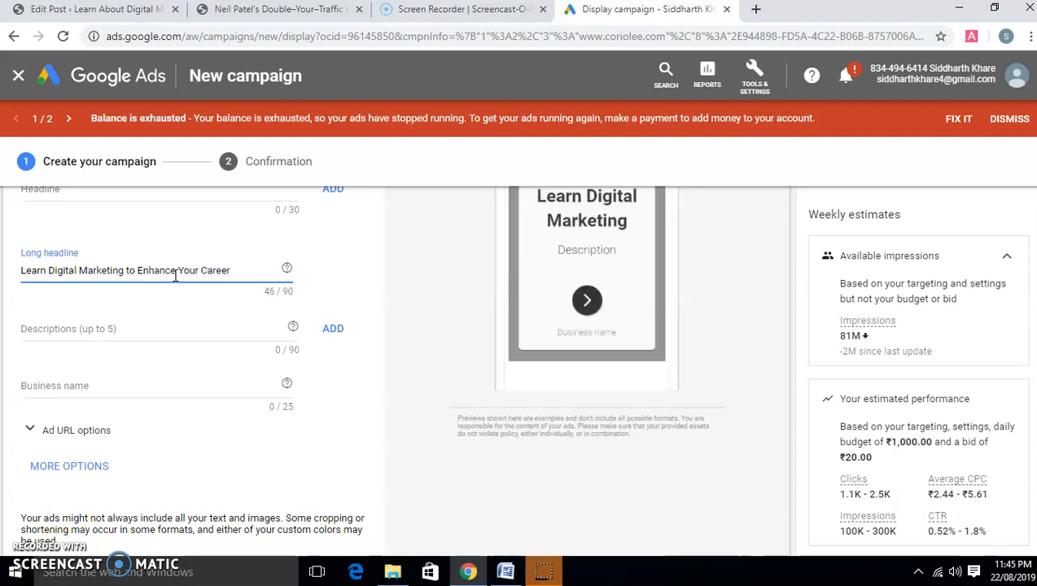
Enter the ad description "Get certified from experts and make your career" and the business name "Coriolee".
left_click(143, 334)
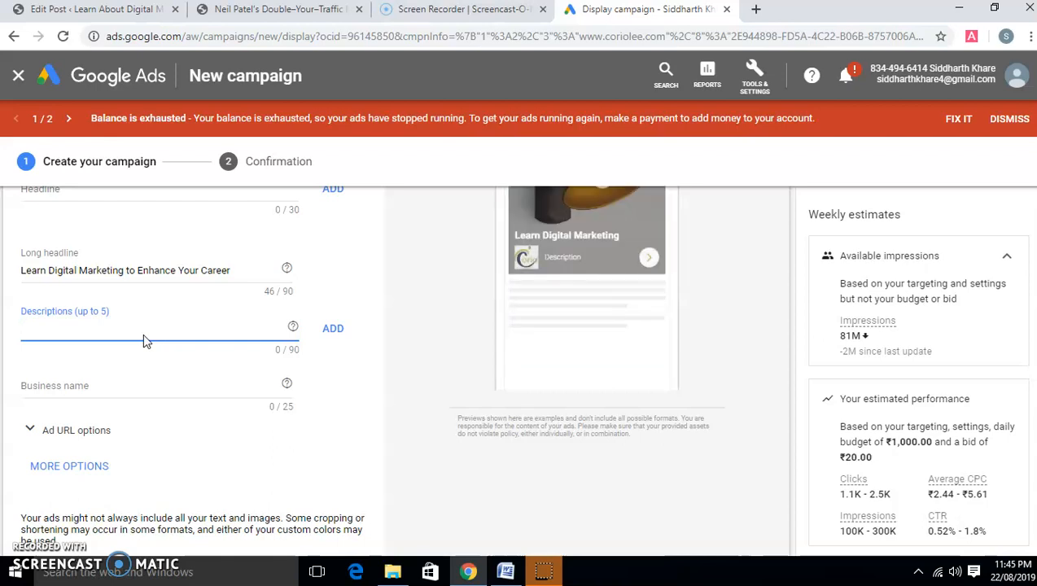
type("Lear")
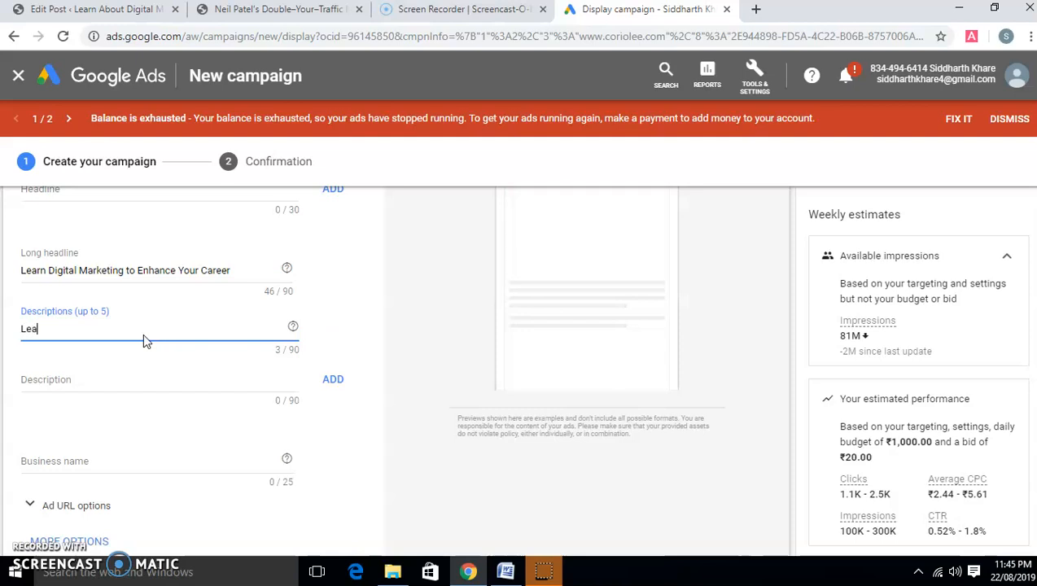
key("BackSpace")
key("BackSpace")
key("BackSpace")
key("BackSpace")
type("L")
key("BackSpace")
type("Get")
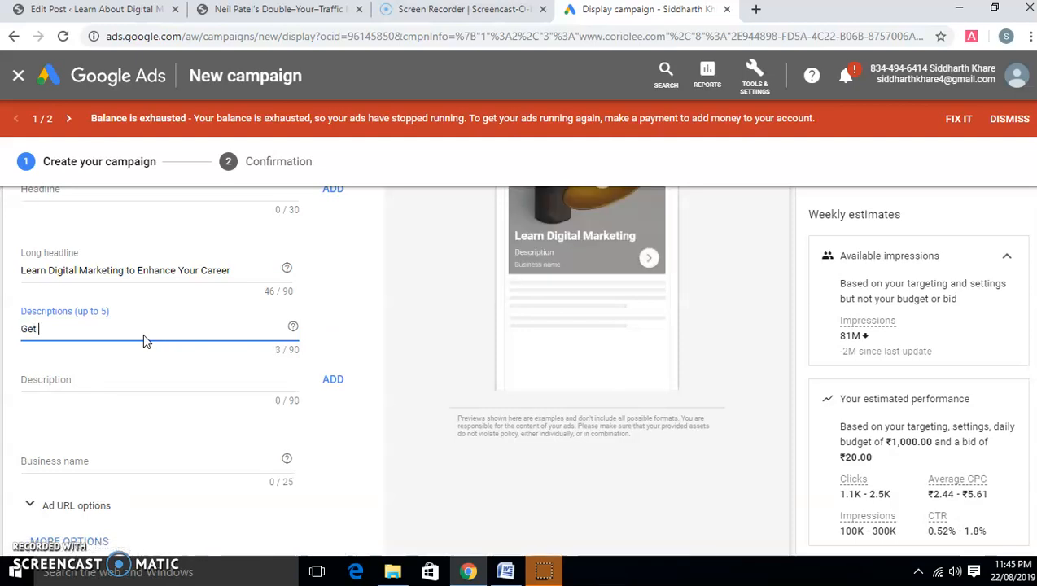
type(" certifi")
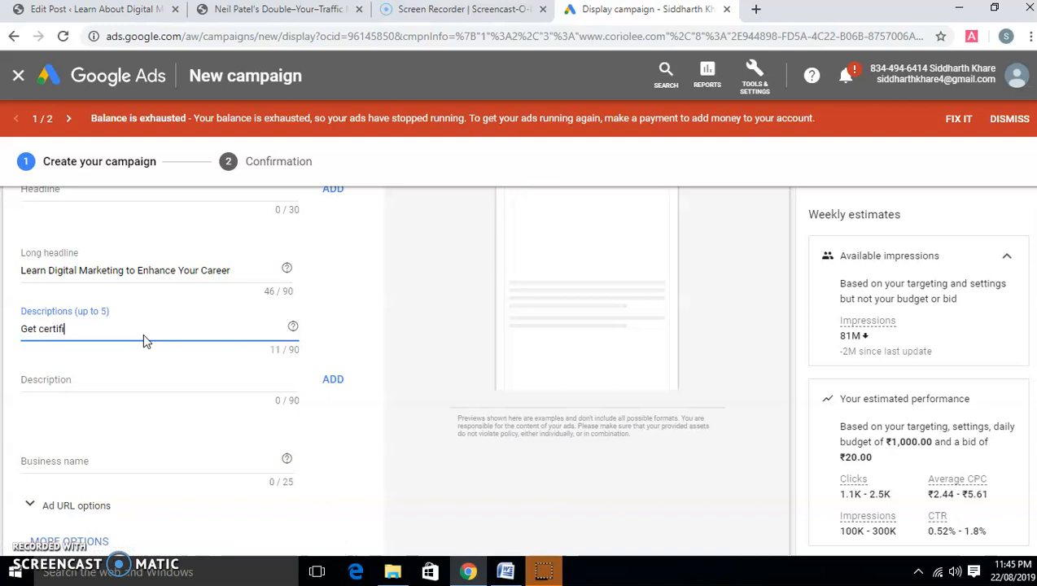
type("ed from exep")
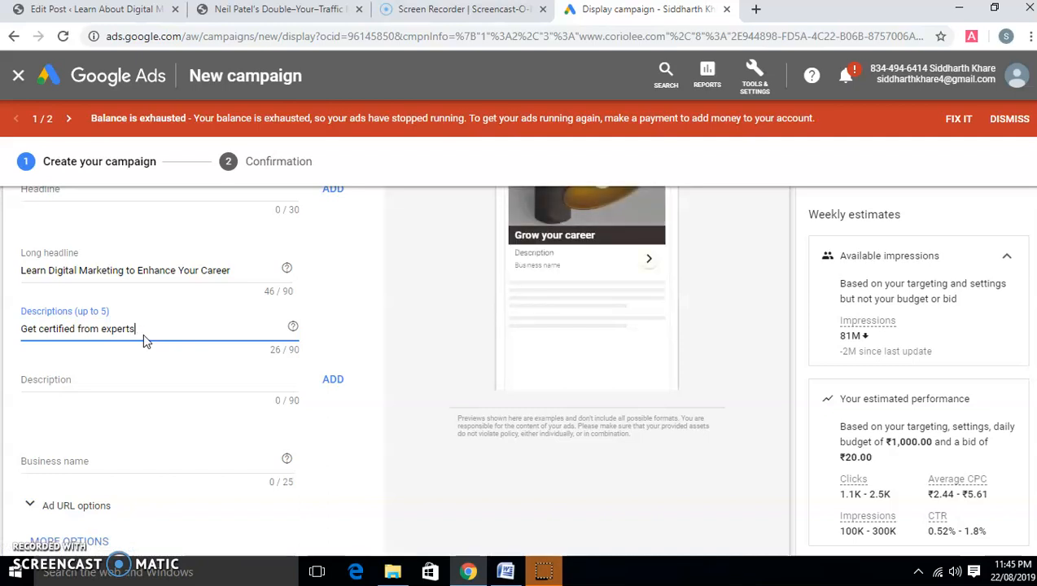
type("  a")
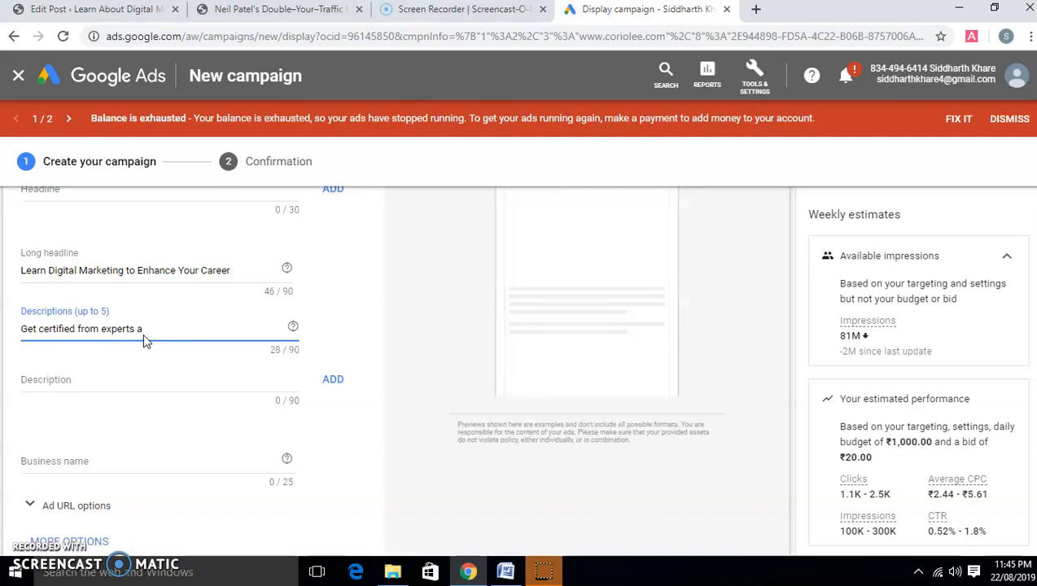
type("dnnd make a ca")
type("r")
key("BackSpace")
key("BackSpace")
key("BackSpace")
key("BackSpace")
key("BackSpace")
type("your carr")
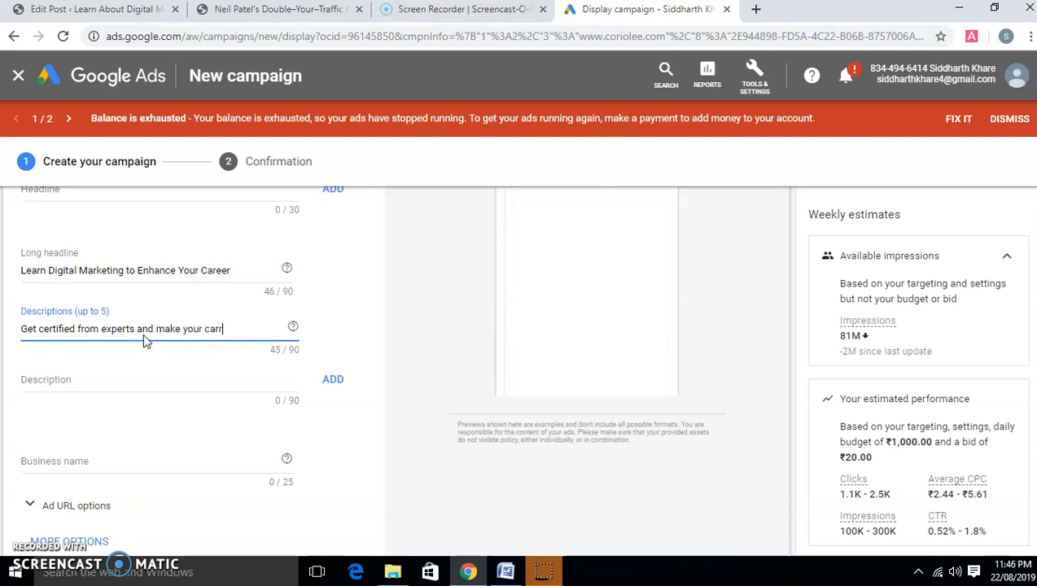
key("BackSpace")
type("eer")
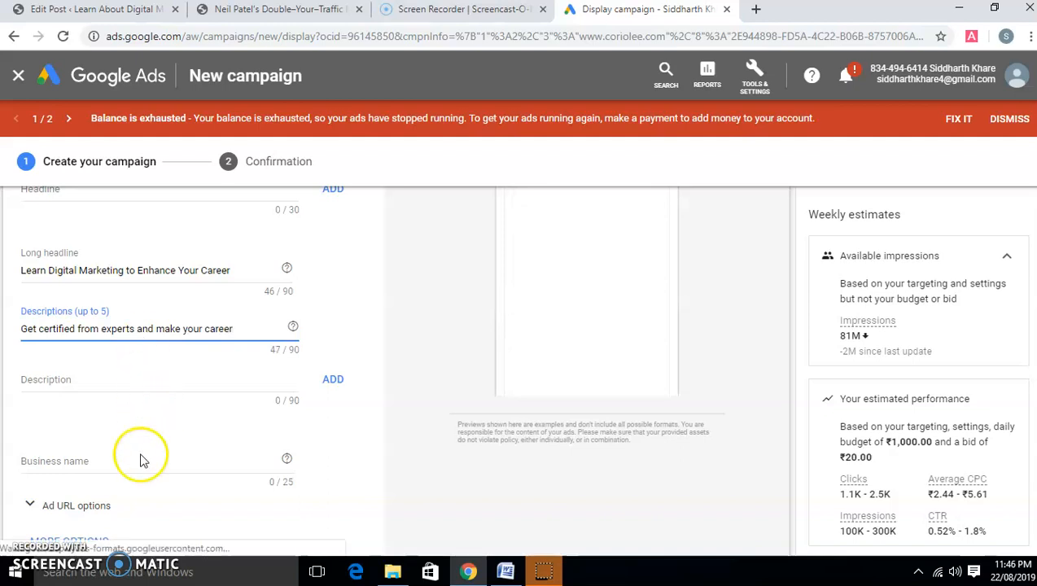
left_click(140, 461)
type("Coriolee")
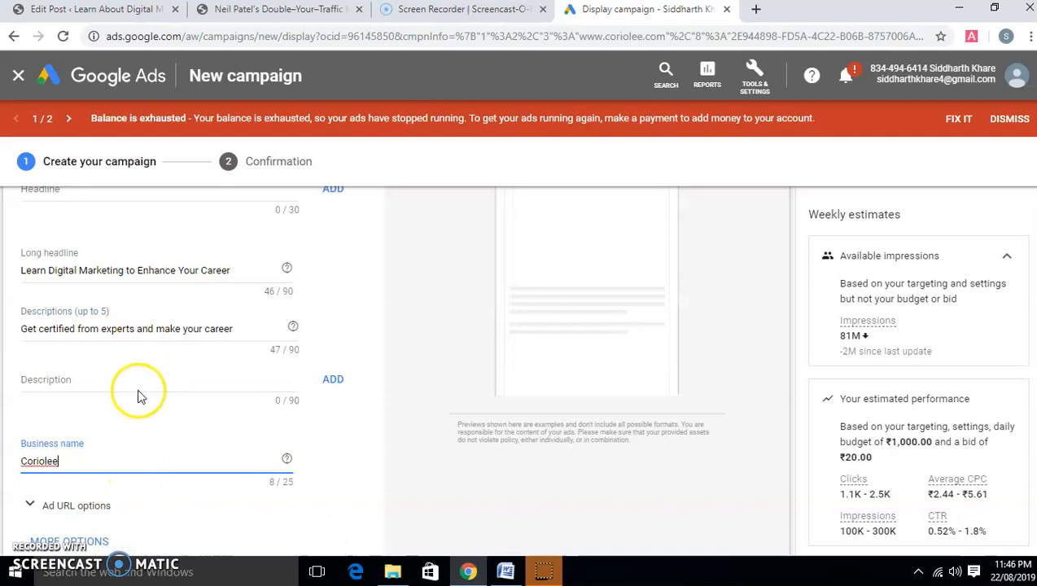
Add the finished responsive display ad to the ad group and create the campaign.
left_click(144, 382)
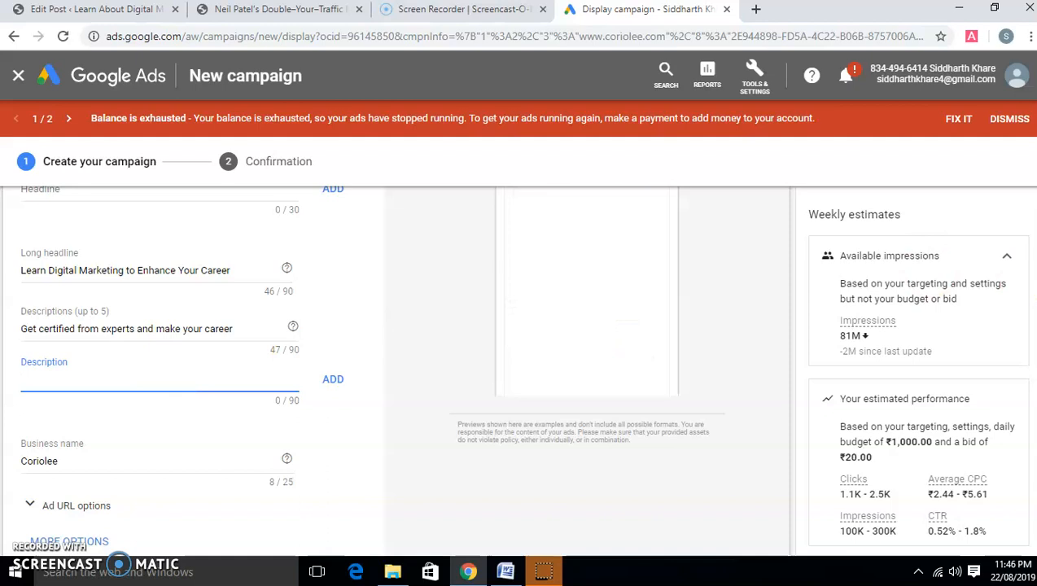
scroll(586, 371, "up", 6)
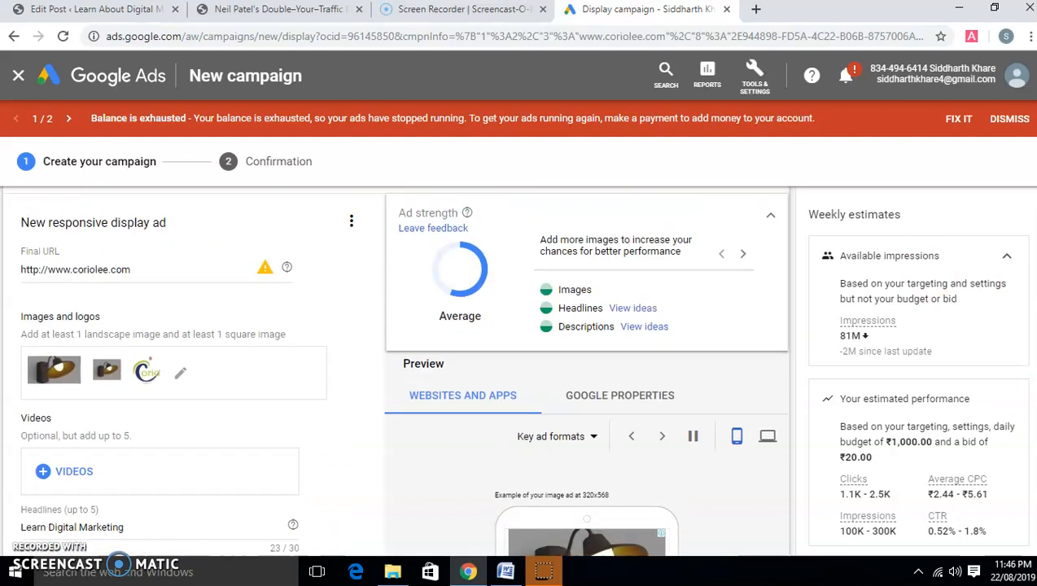
scroll(403, 370, "down", 5)
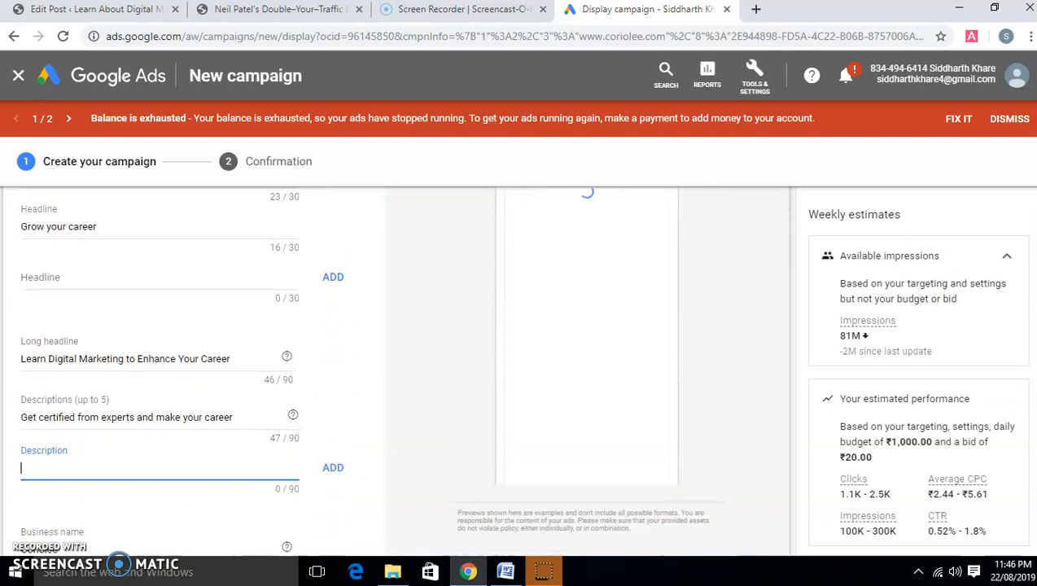
scroll(403, 371, "up", 3)
scroll(403, 370, "down", 2)
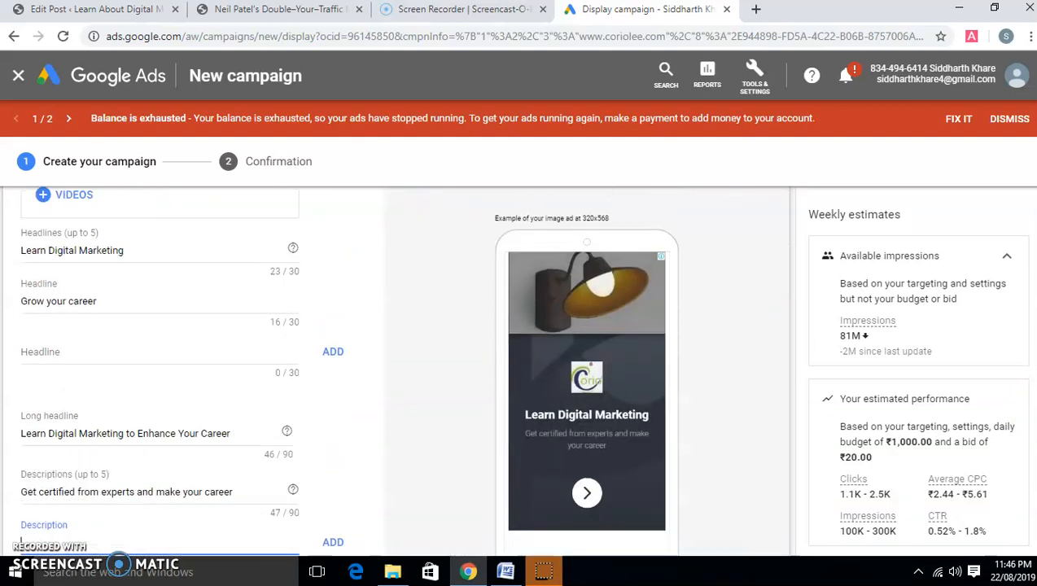
scroll(403, 370, "down", 4)
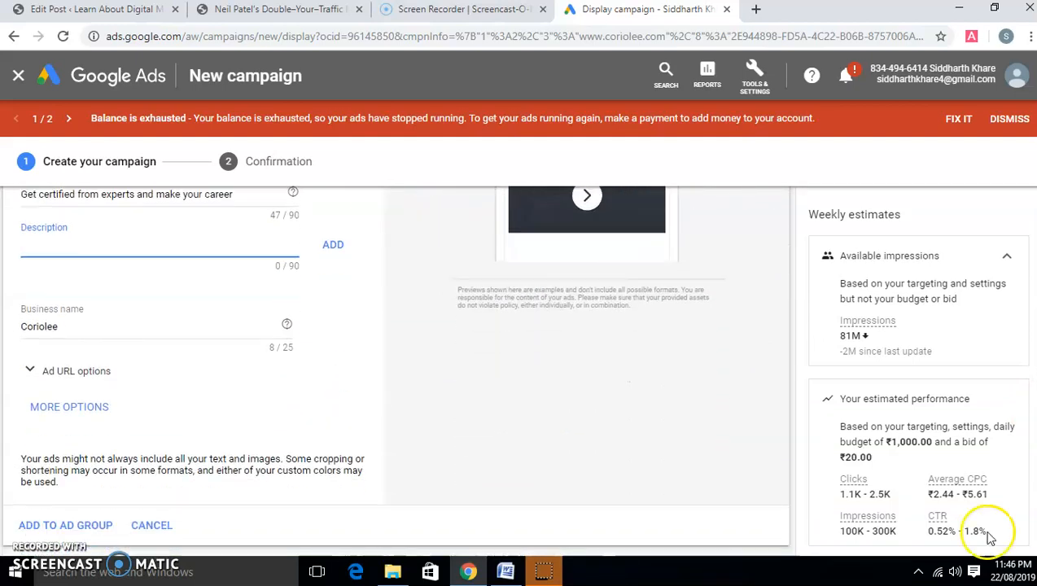
left_click(78, 527)
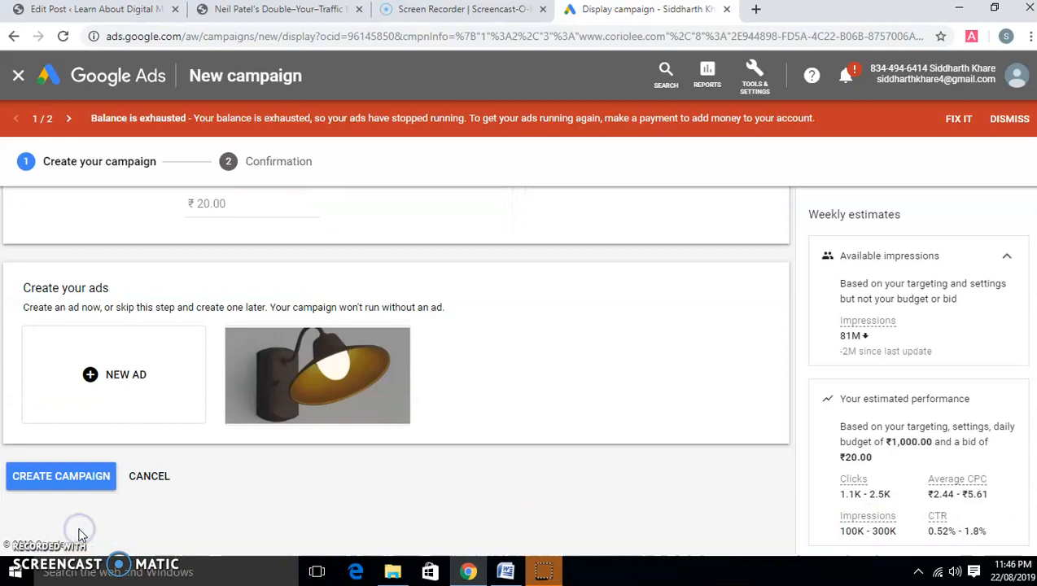
left_click(89, 476)
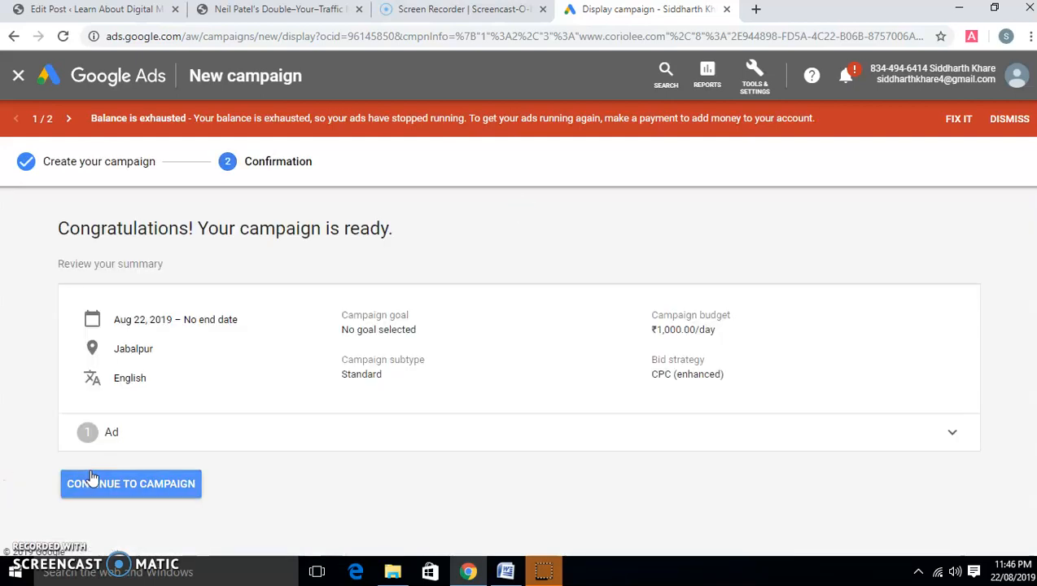
Review the campaign summary, checking the run dates, campaign subtype and language.
left_click(118, 487)
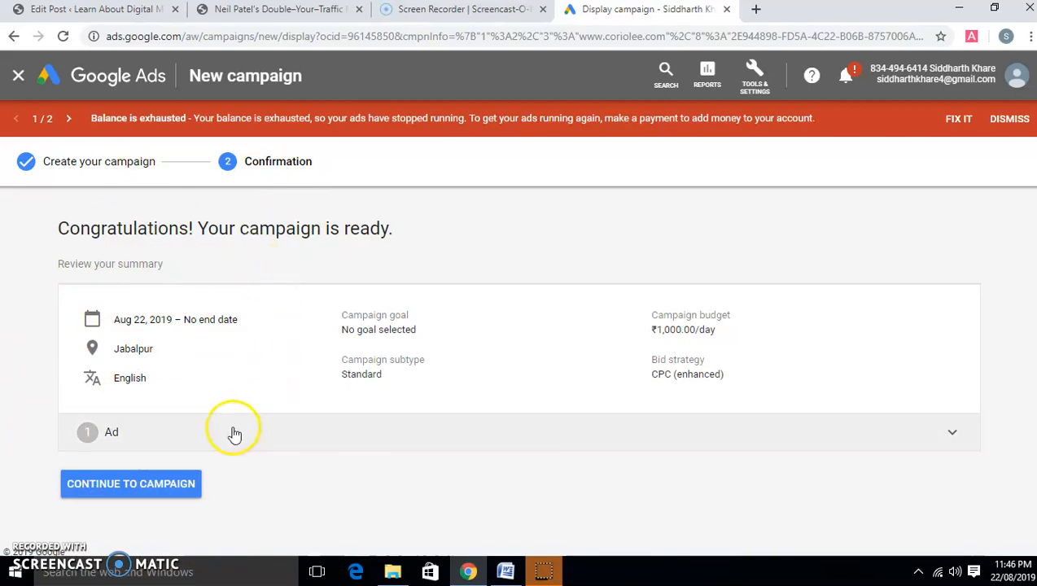
left_click_drag(115, 321, 161, 320)
left_click(237, 319)
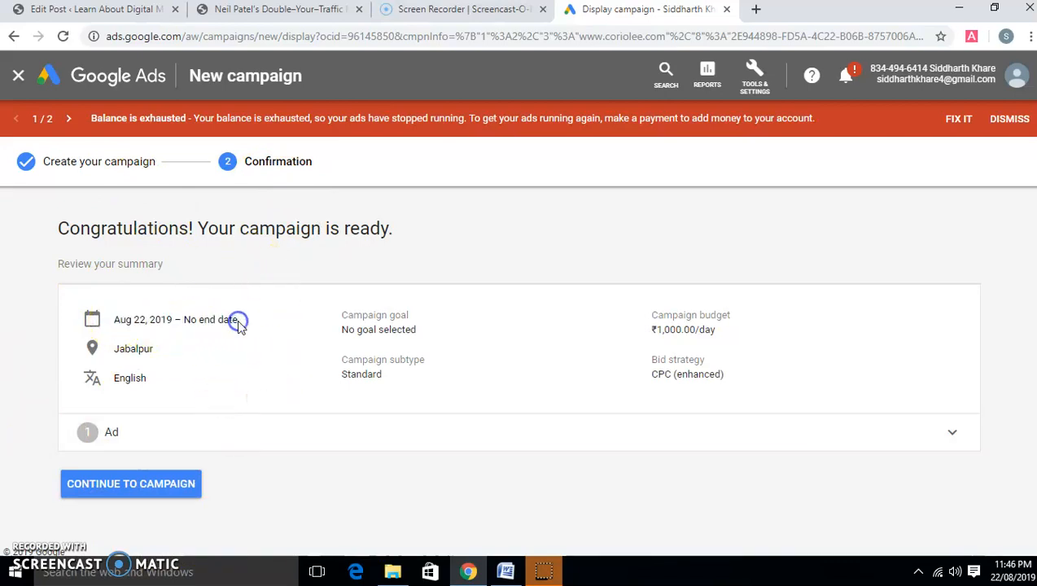
left_click_drag(237, 319, 187, 322)
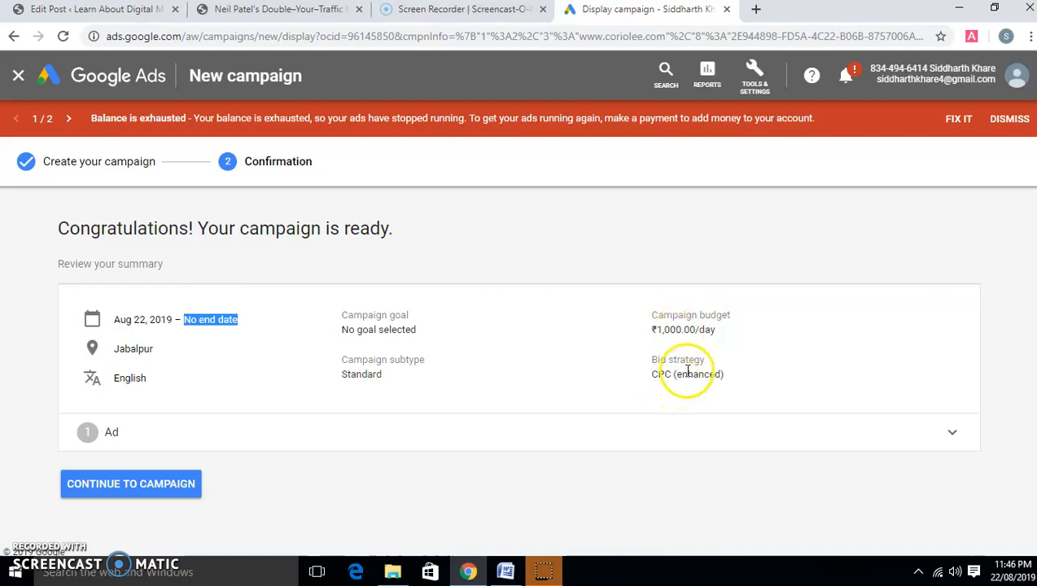
double_click(349, 376)
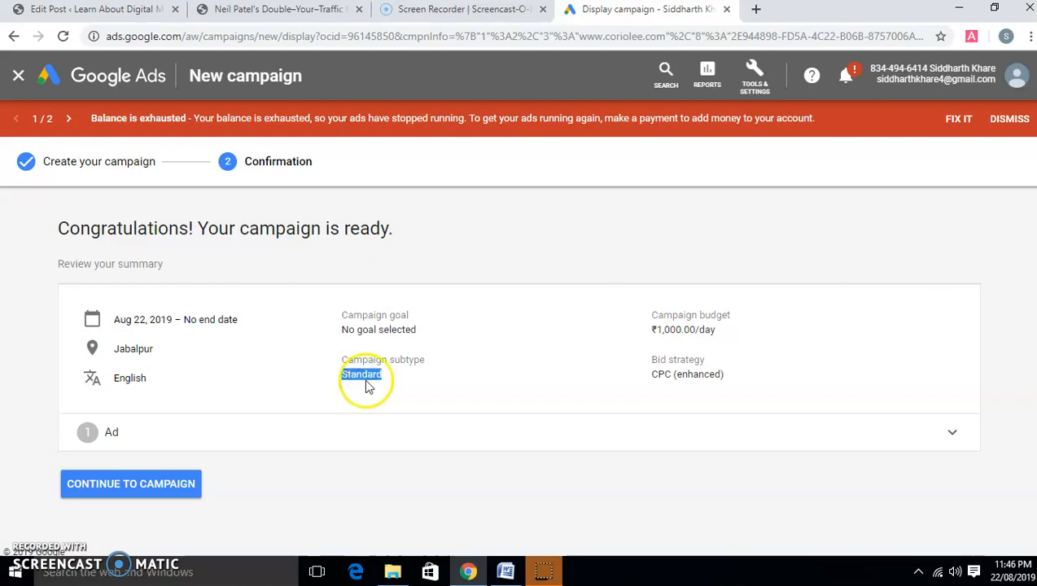
left_click(365, 389)
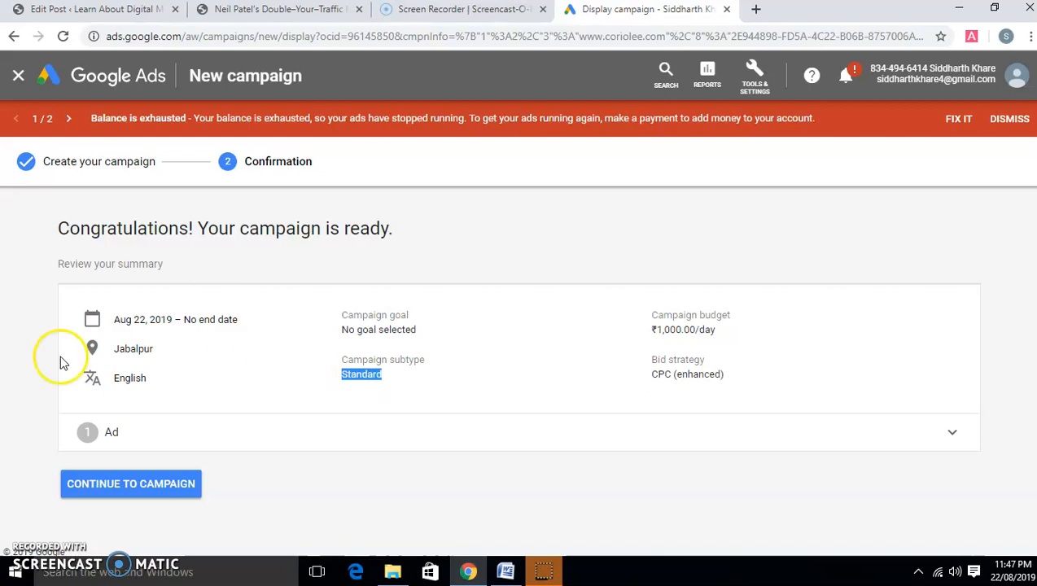
left_click_drag(116, 378, 149, 384)
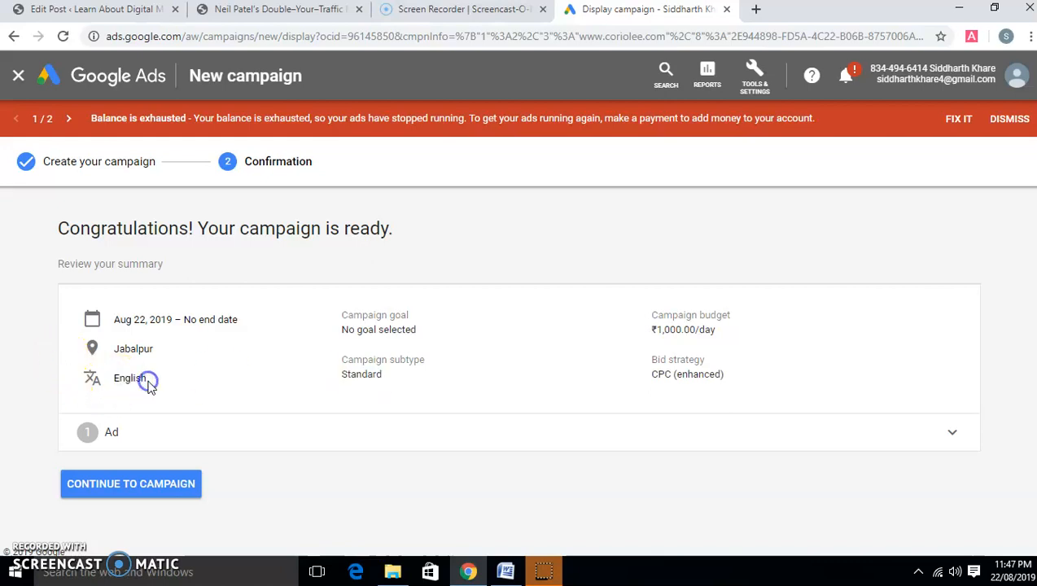
Continue to the new campaign and open Ad group 1 to show its ads.
left_click(167, 488)
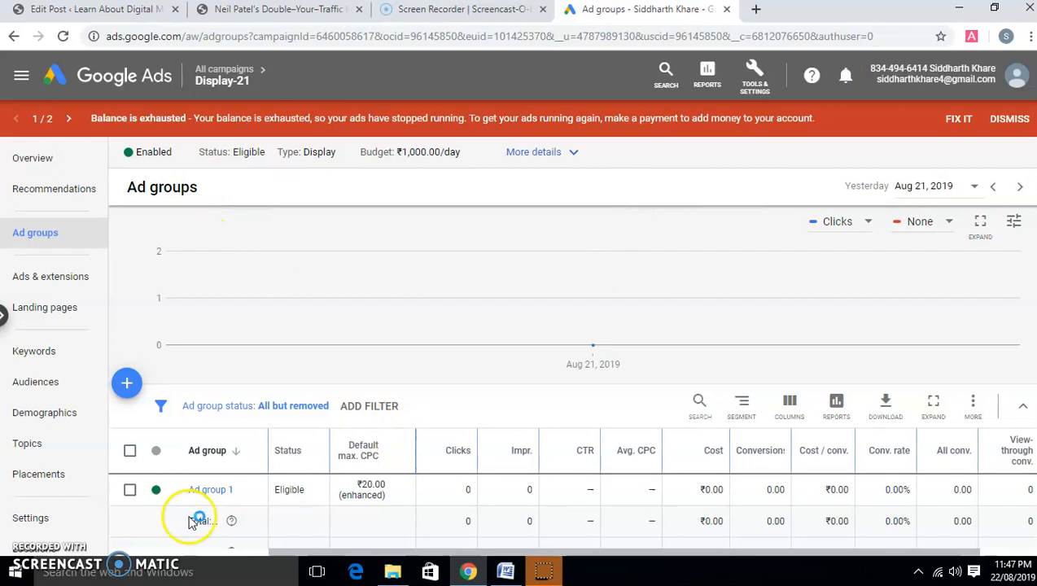
left_click(205, 490)
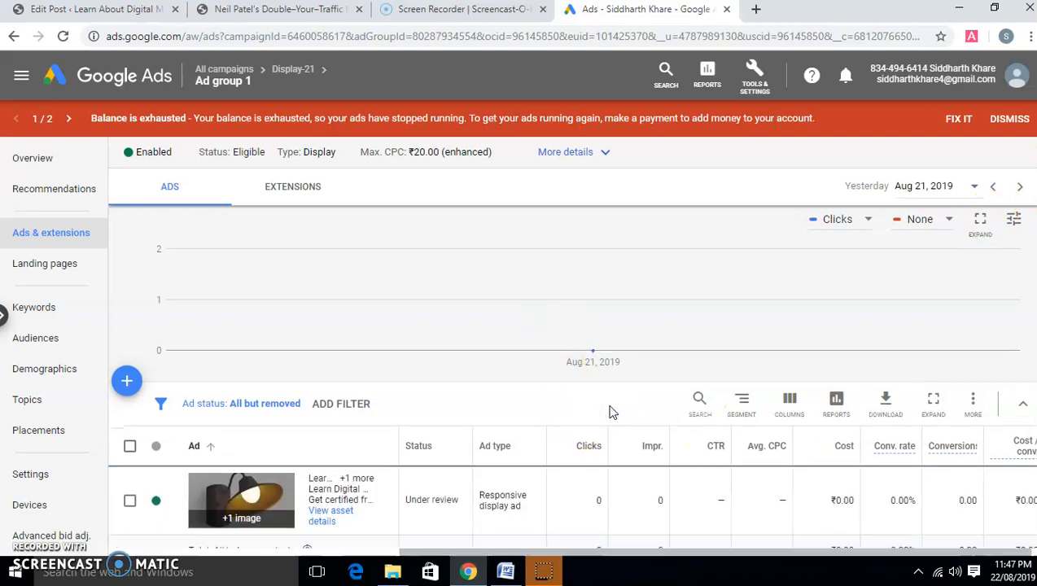
Open the responsive display ad in its editor to view it, and close the editor without changes.
scroll(611, 411, "down", 2)
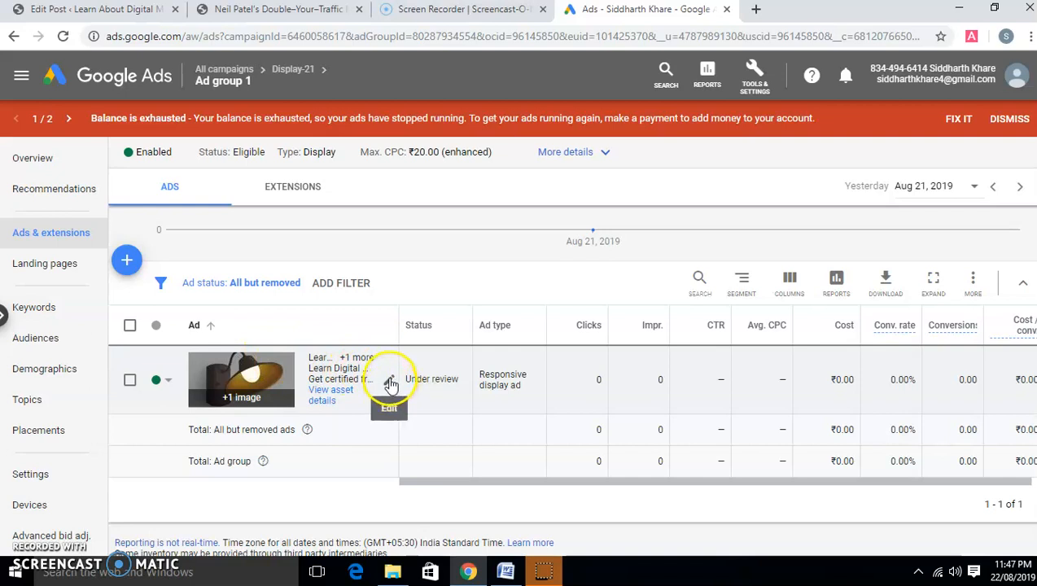
left_click(391, 383)
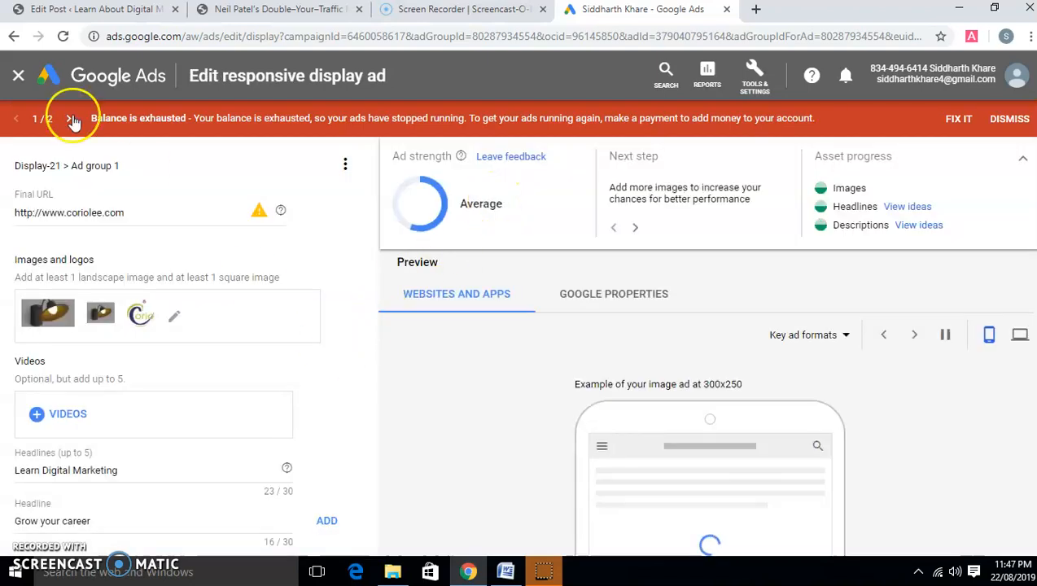
left_click(20, 77)
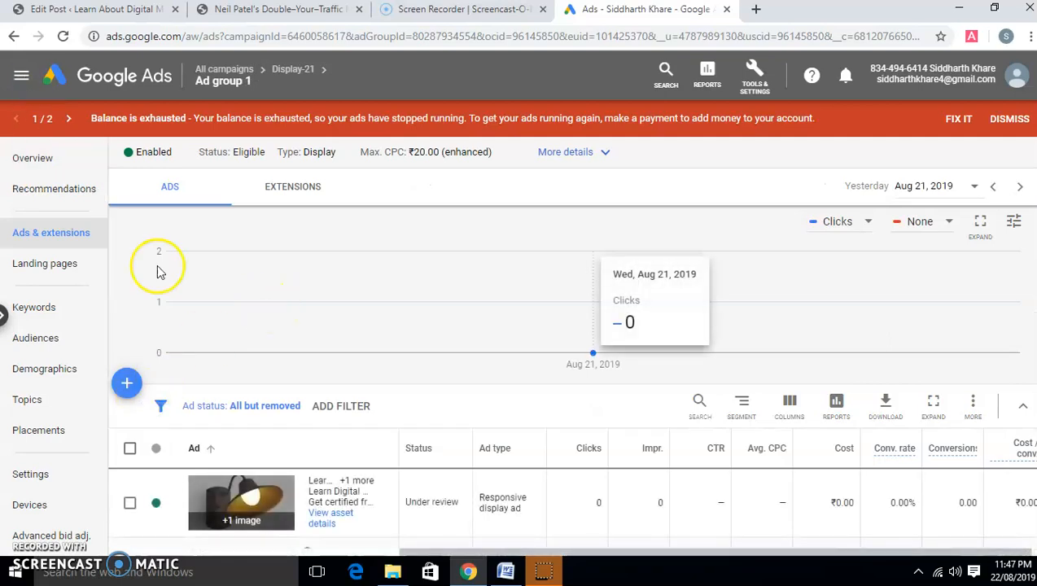
View the overview of Ad group 1 and return to the list of all campaigns.
left_click(59, 163)
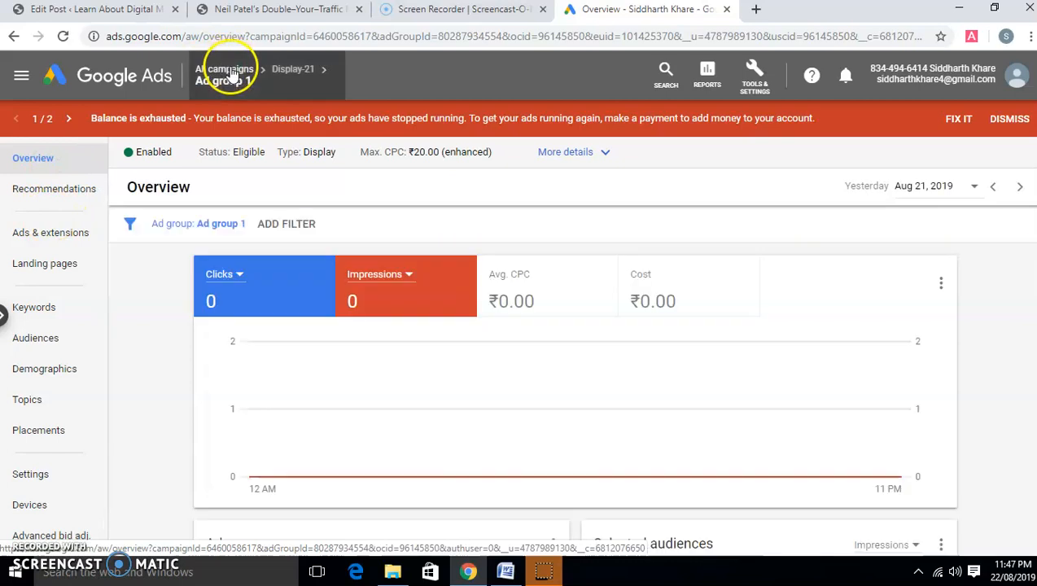
mouse_move(275, 72)
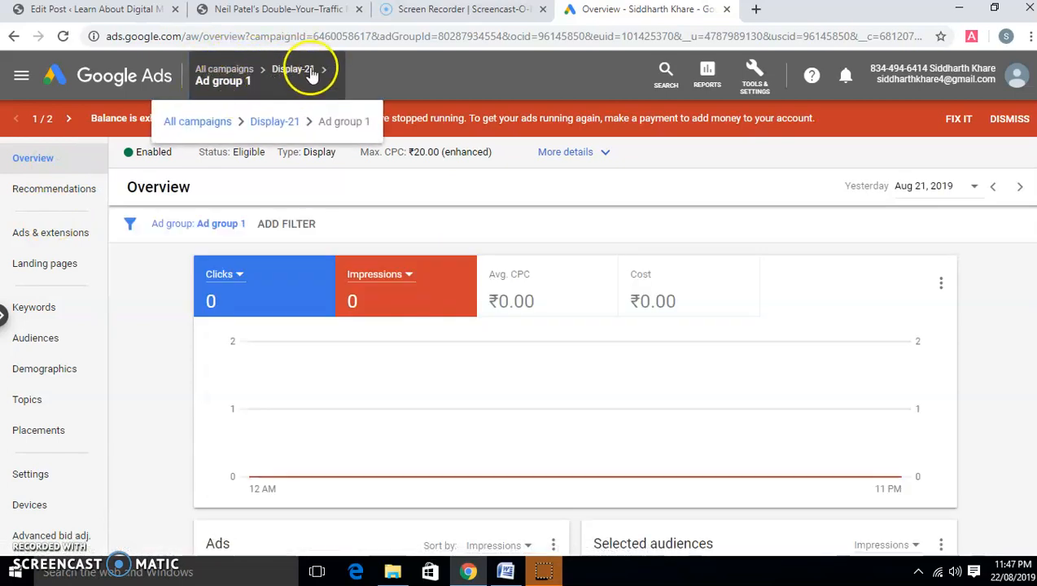
left_click(224, 70)
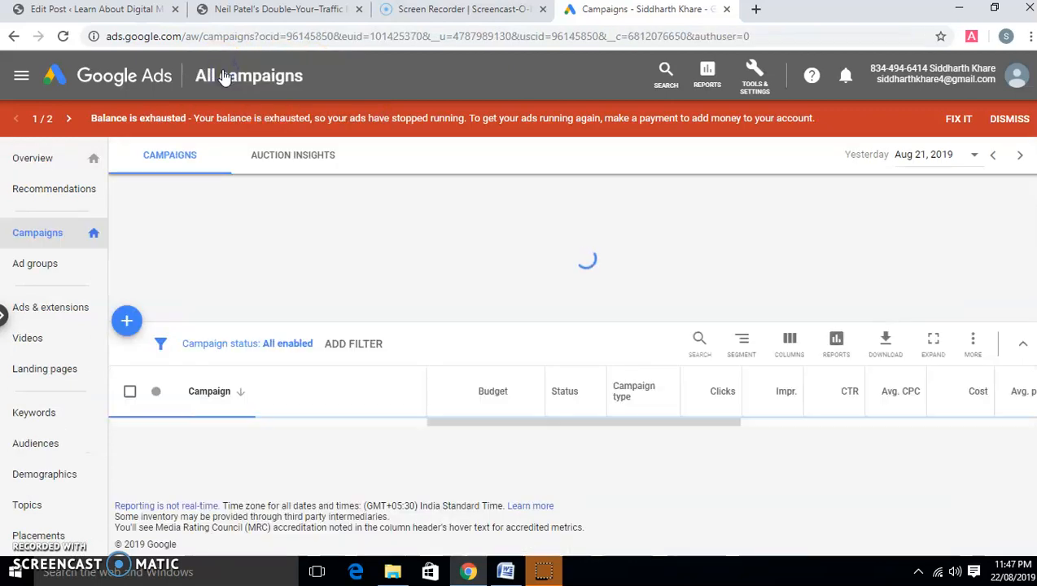